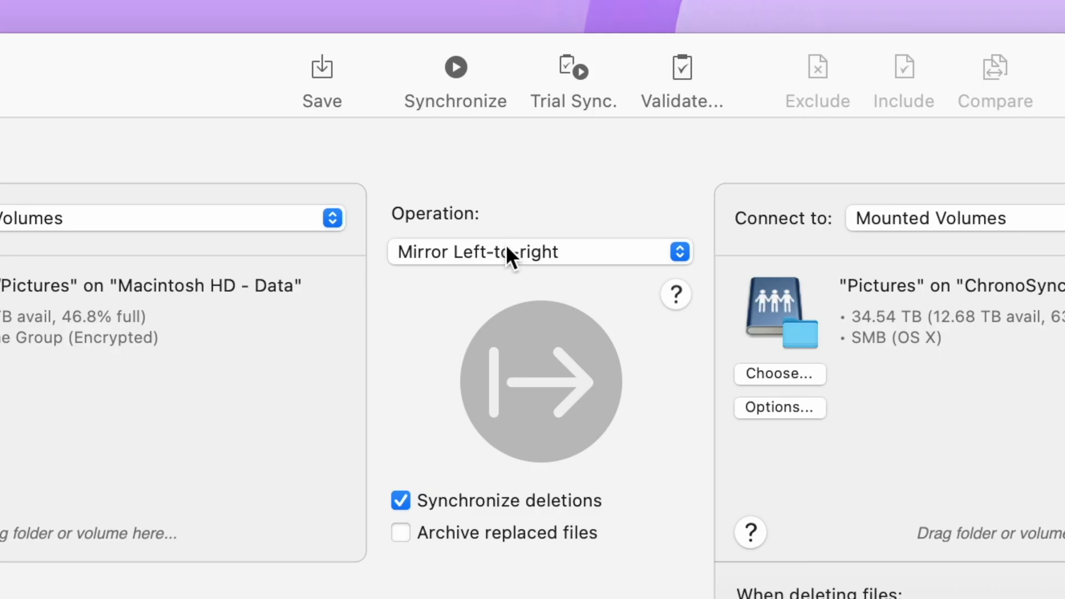
Set the operation to Backup Left-to-right, make iCloud Storage the source, and browse for its folder.
{"action": "left_click", "coordinate": [506, 252]}
{"action": "left_click", "coordinate": [512, 75]}
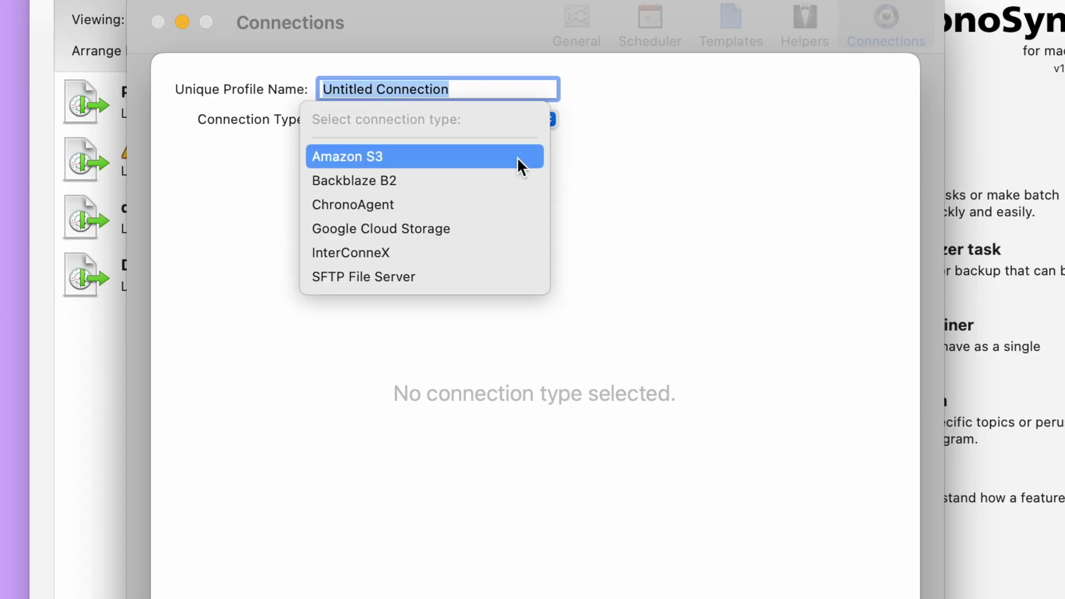
{"action": "left_click", "coordinate": [491, 230]}
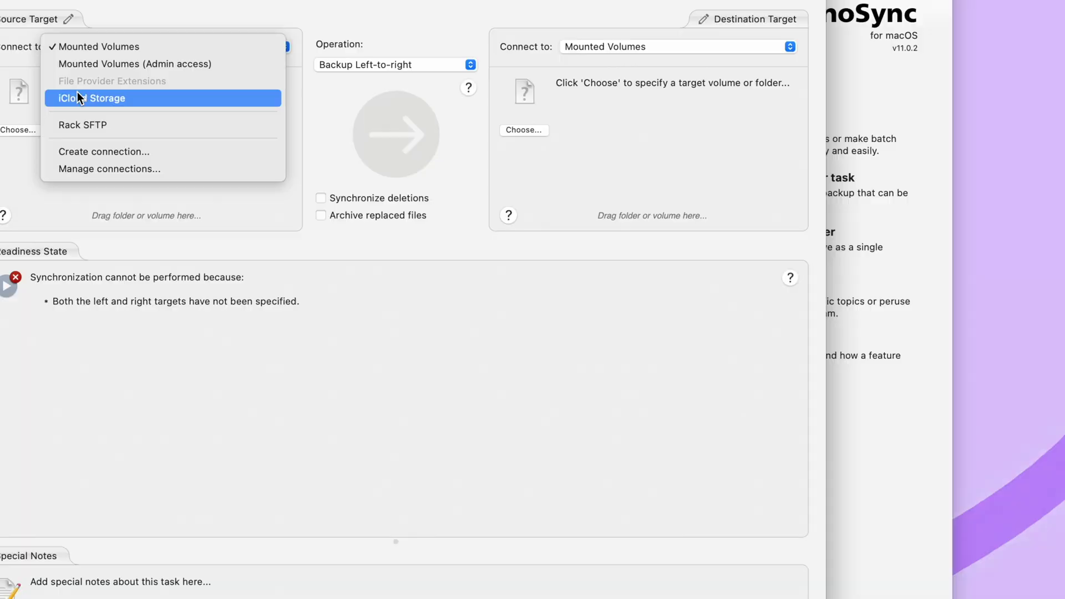
{"action": "left_click", "coordinate": [78, 94]}
{"action": "left_click", "coordinate": [16, 131]}
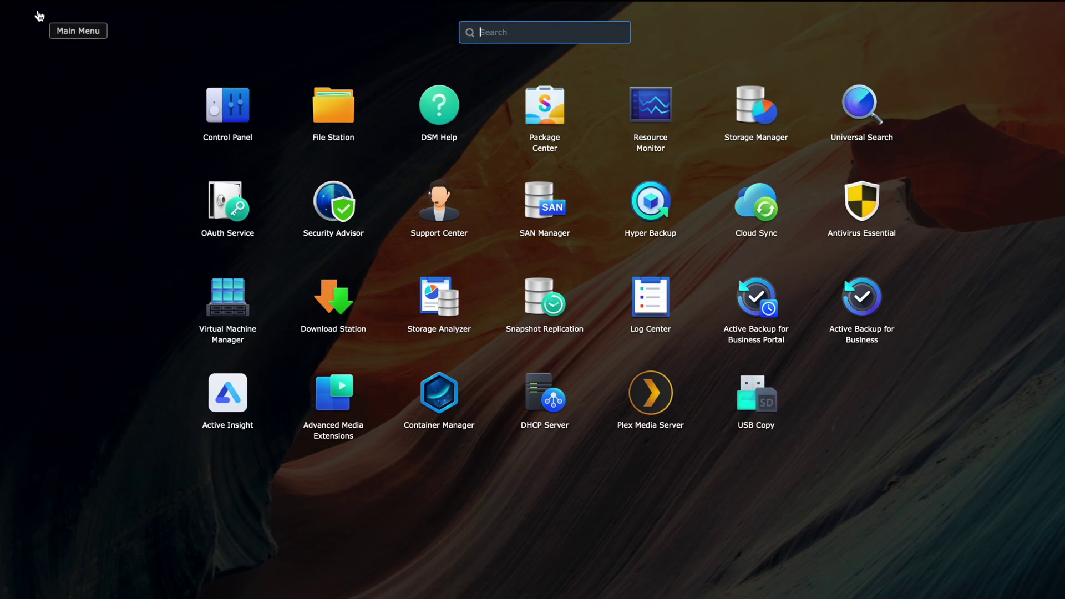
Start a new shared folder named ChronoSync2 from Control Panel's Shared Folder page in DSM.
{"action": "left_click", "coordinate": [228, 105]}
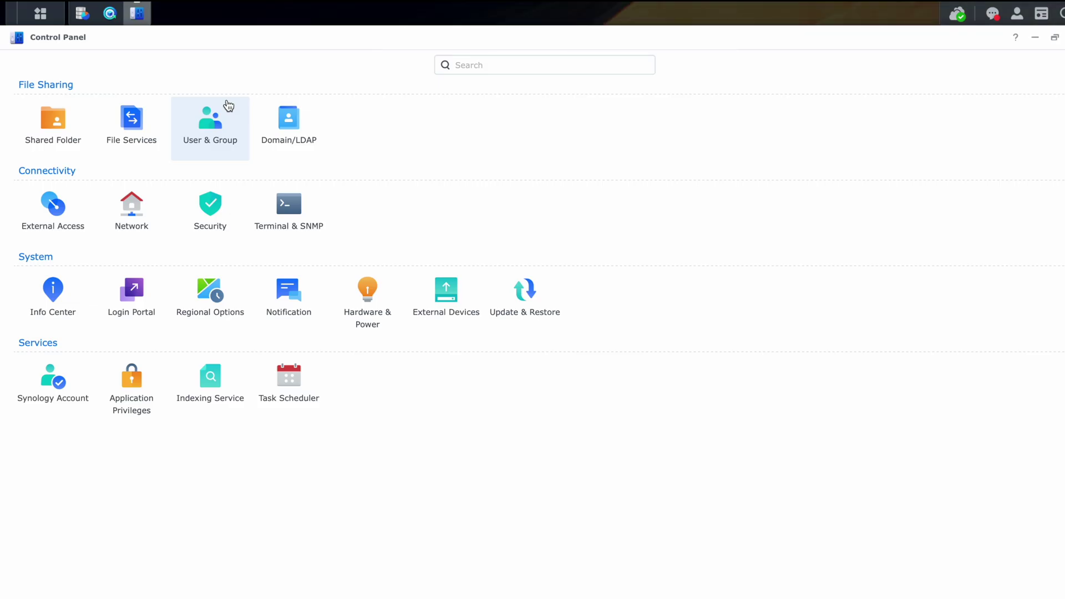
{"action": "left_click", "coordinate": [57, 124]}
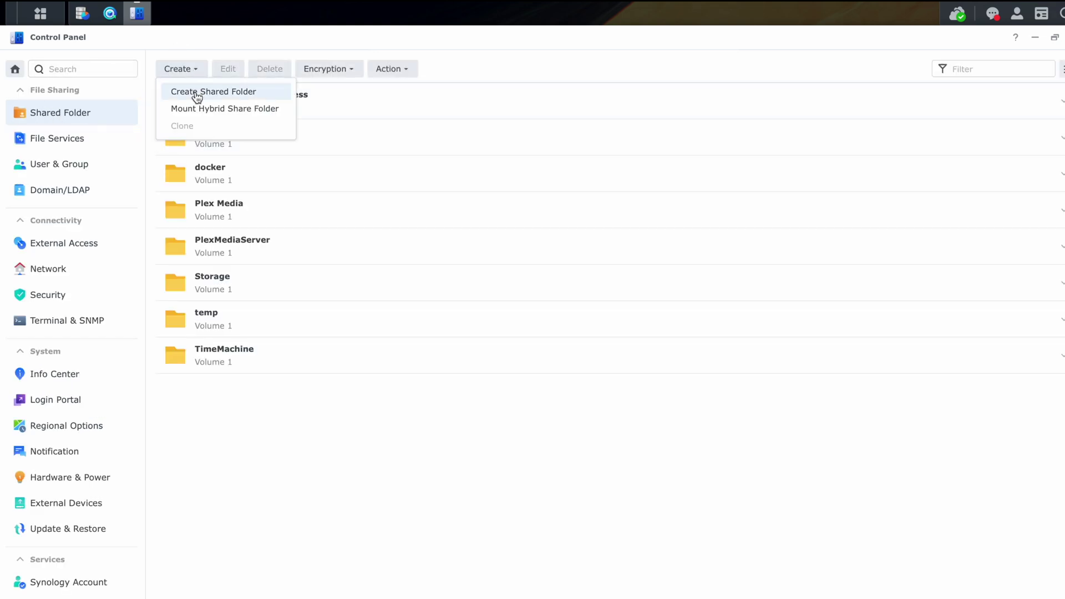
{"action": "left_click", "coordinate": [197, 97]}
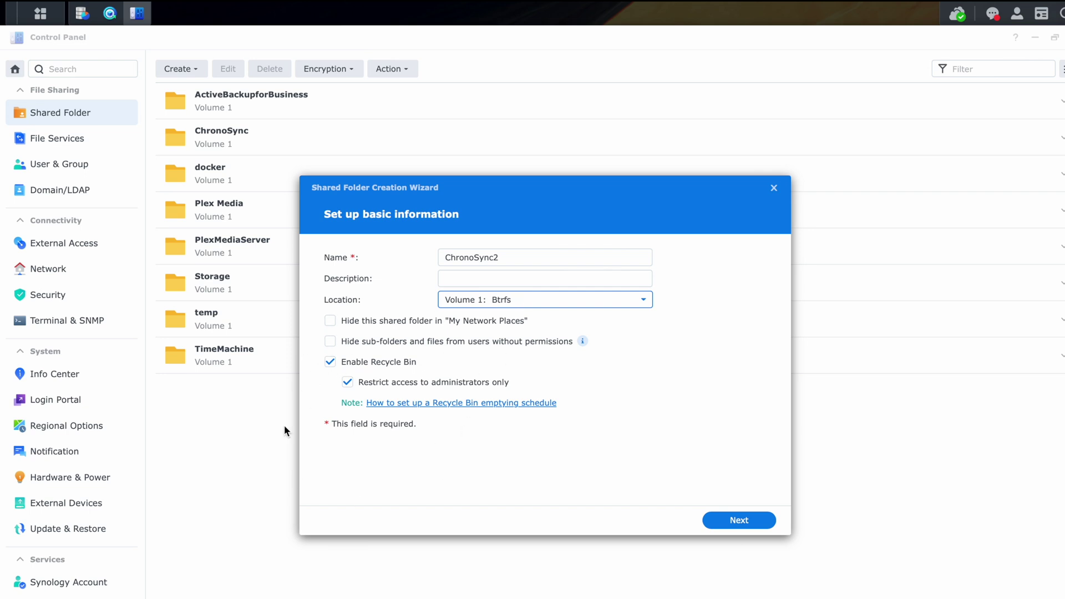
Create ChronoSync2 with the recycle bin off and no encryption, granting the third user read/write access.
{"action": "left_click", "coordinate": [331, 362]}
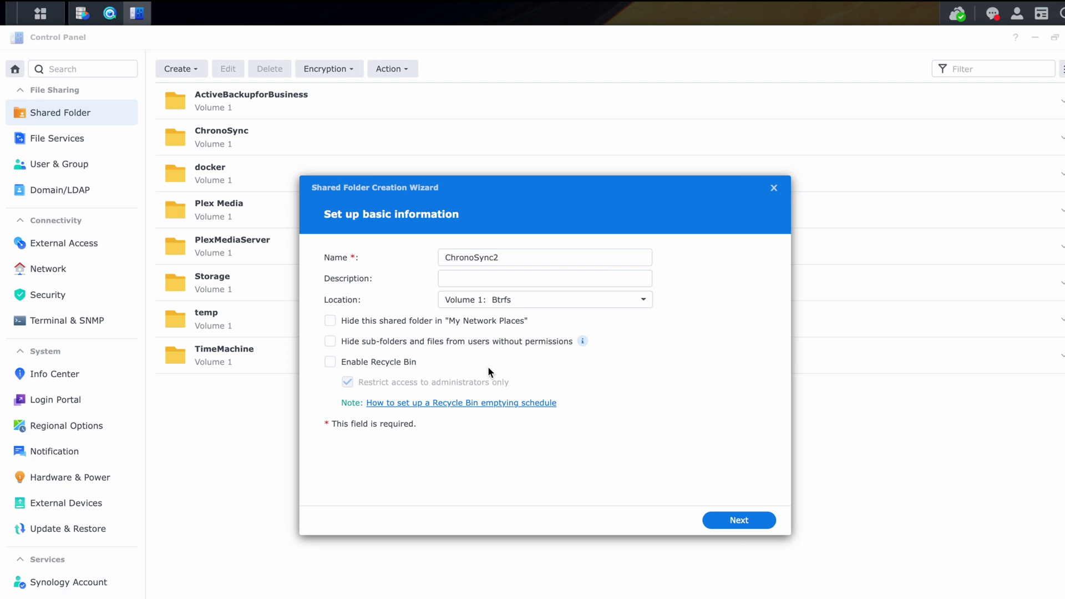
{"action": "left_click", "coordinate": [741, 523]}
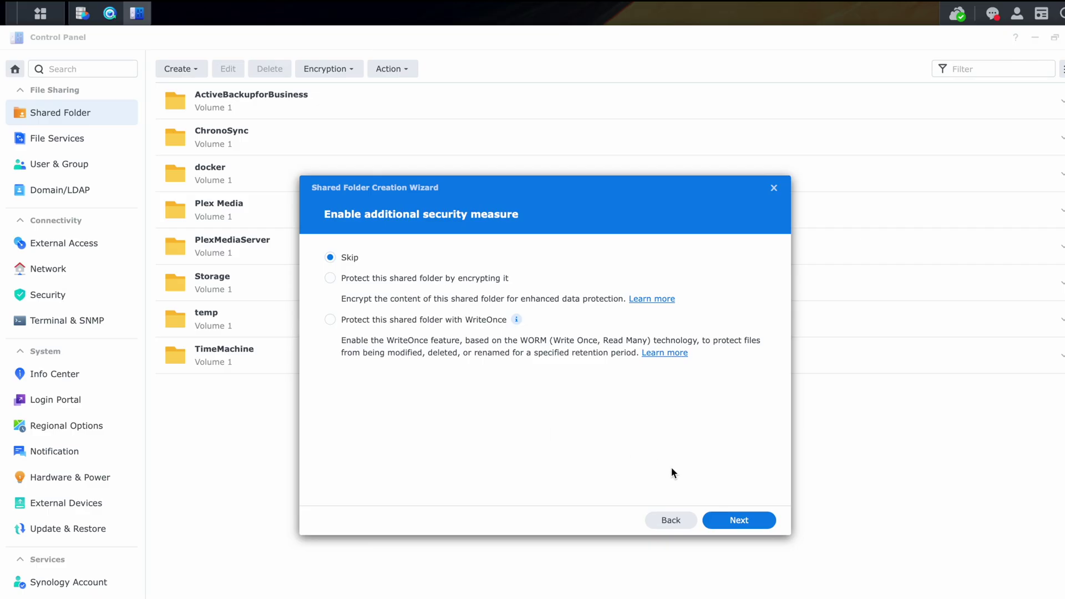
{"action": "left_click", "coordinate": [736, 520]}
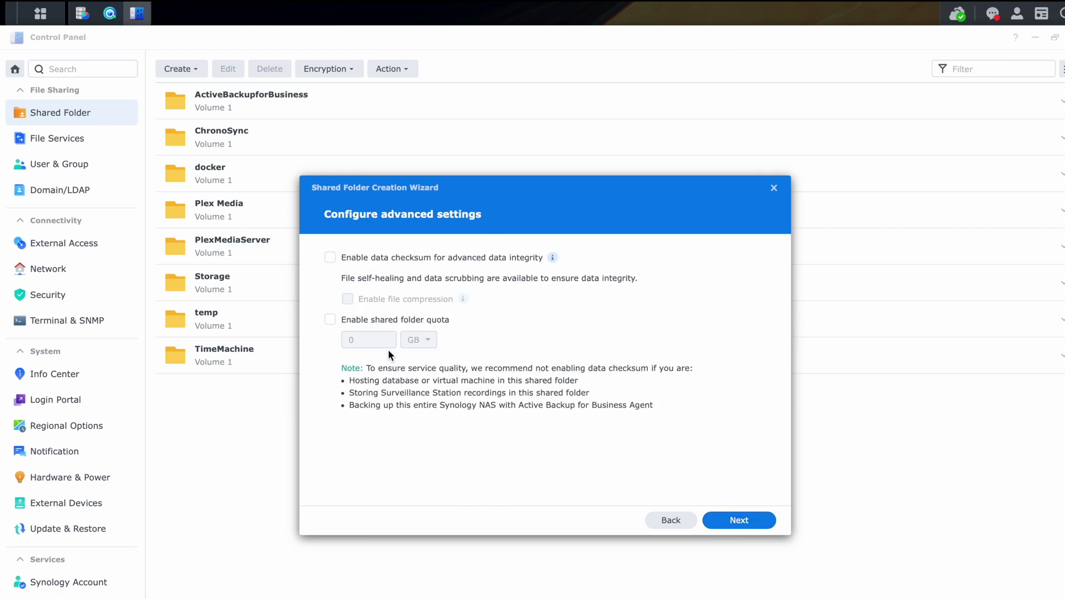
{"action": "left_click", "coordinate": [747, 520]}
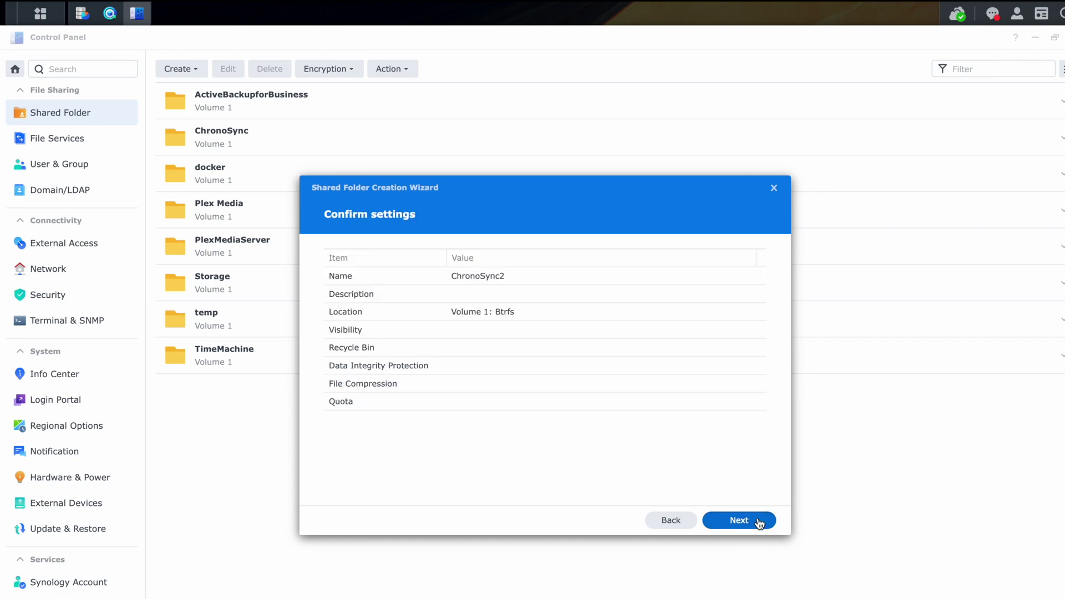
{"action": "left_click", "coordinate": [749, 520]}
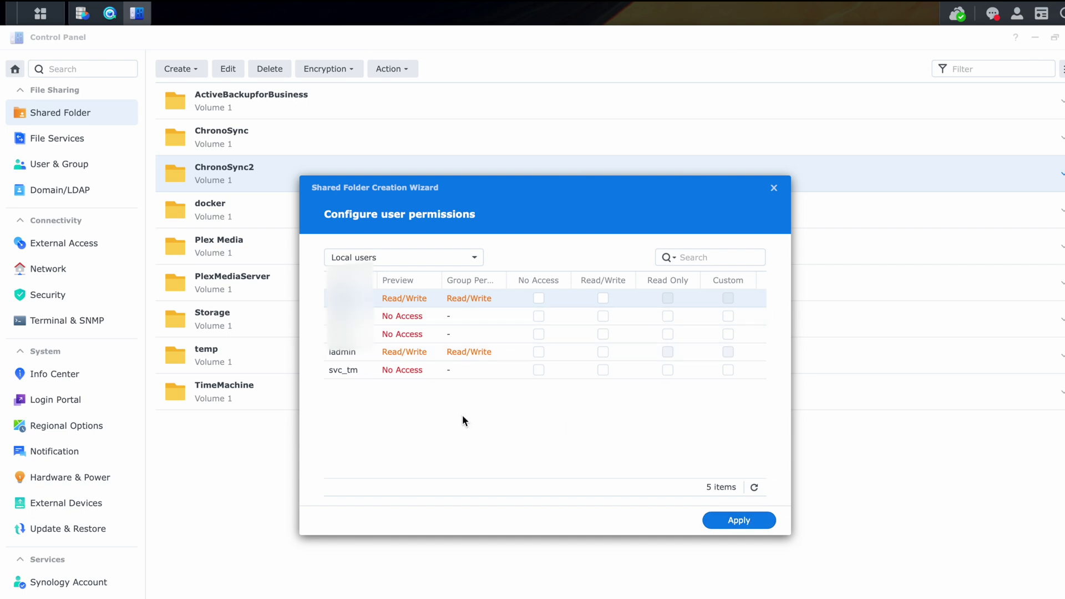
{"action": "left_click", "coordinate": [604, 334]}
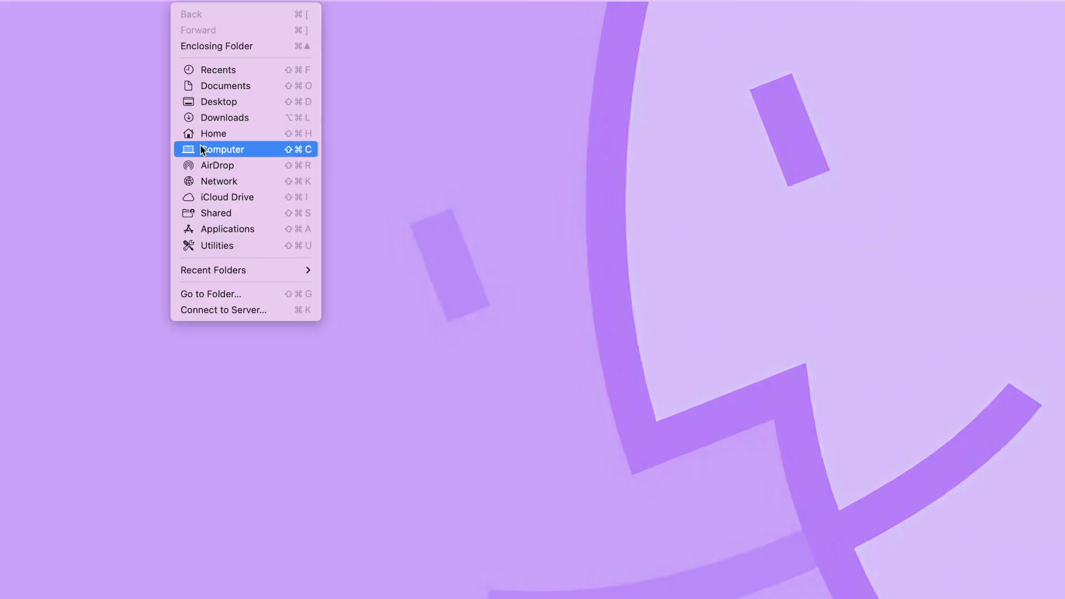
Connect Finder to smb://192.168.200.10 and mount the empty ChronoSync2 share.
{"action": "left_click", "coordinate": [233, 309]}
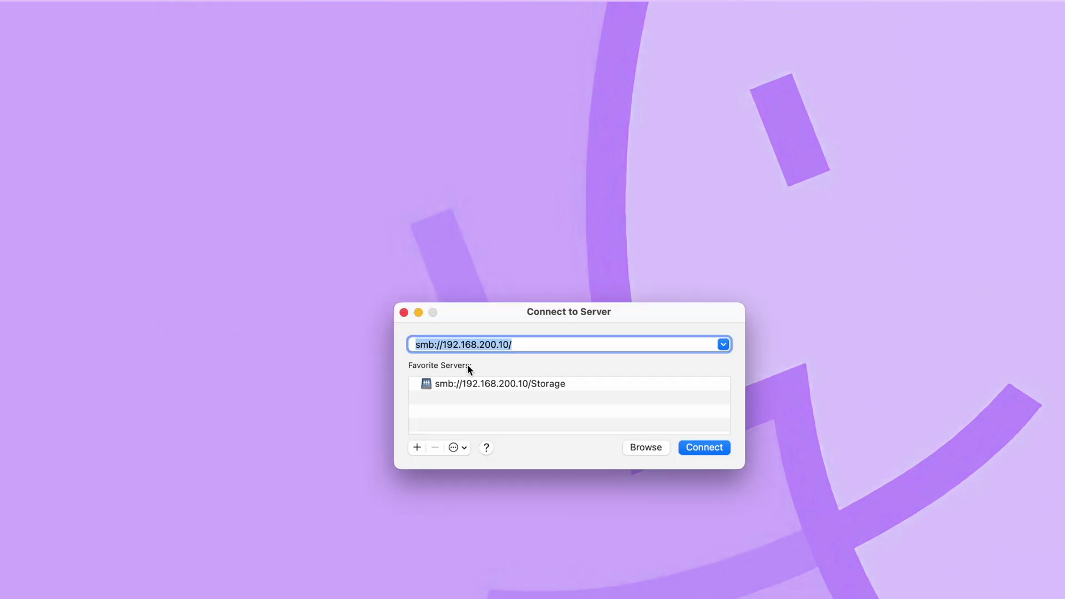
{"action": "left_click", "coordinate": [705, 449]}
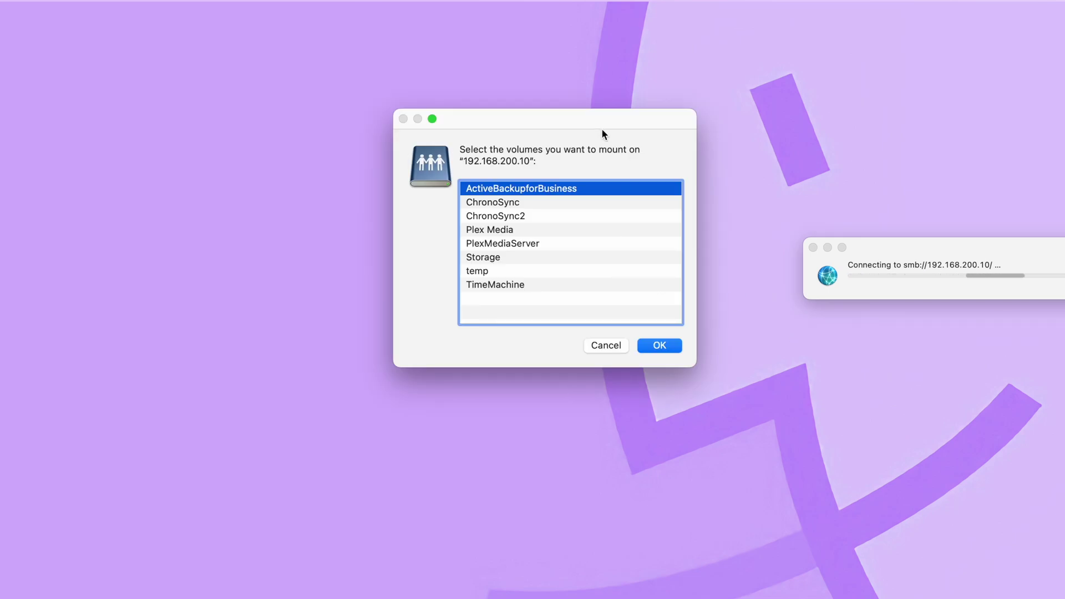
{"action": "double_click", "coordinate": [509, 216]}
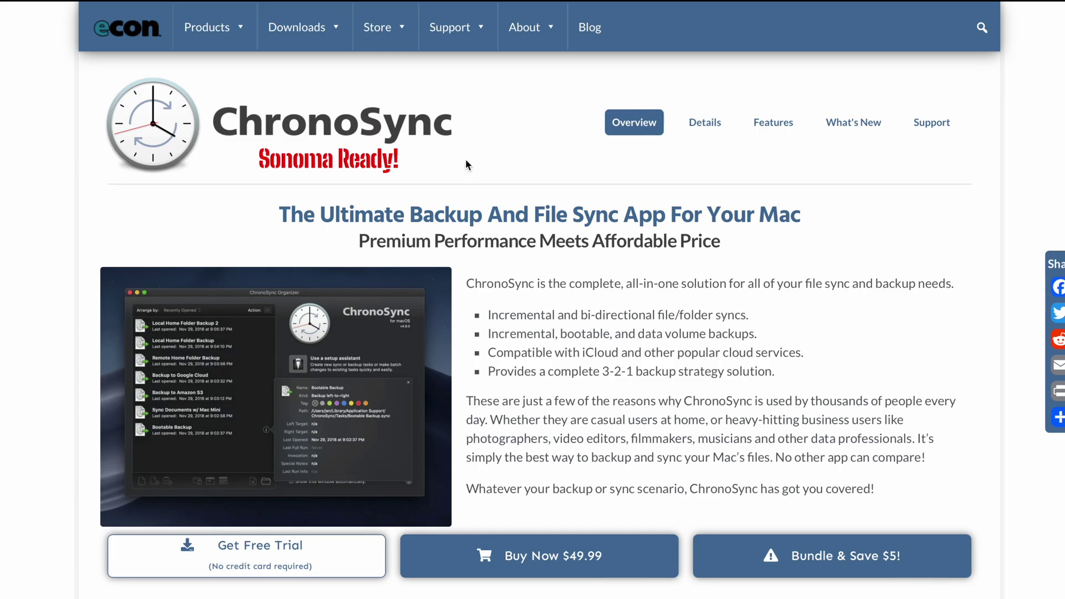
Request the ChronoSync free trial from the product overview page.
{"action": "scroll", "coordinate": [456, 358], "scroll_direction": "down", "scroll_amount": 3}
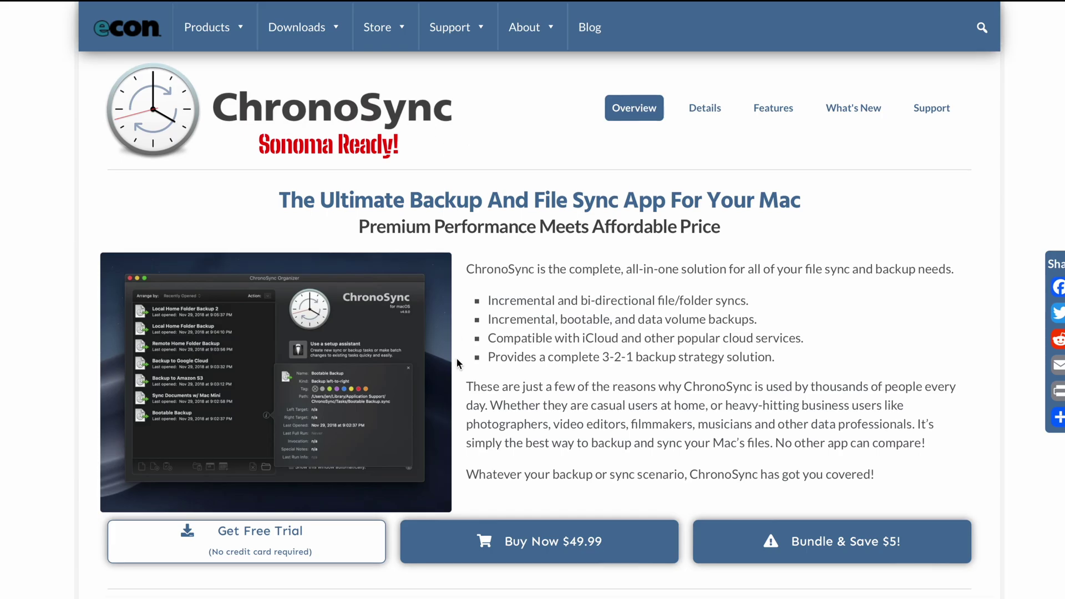
{"action": "scroll", "coordinate": [456, 358], "scroll_direction": "up", "scroll_amount": 2}
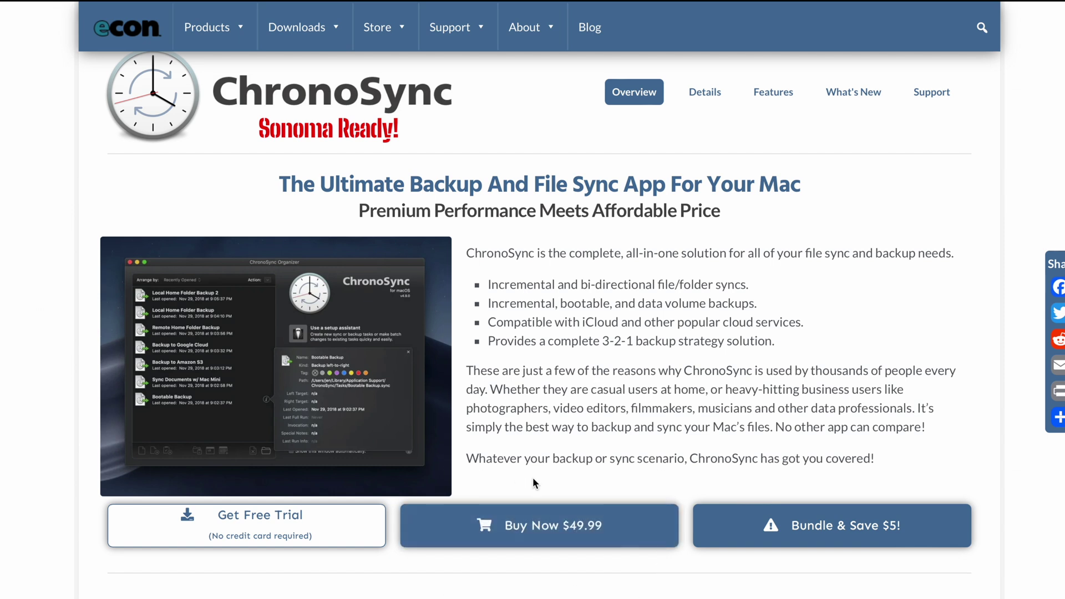
{"action": "left_click", "coordinate": [286, 521]}
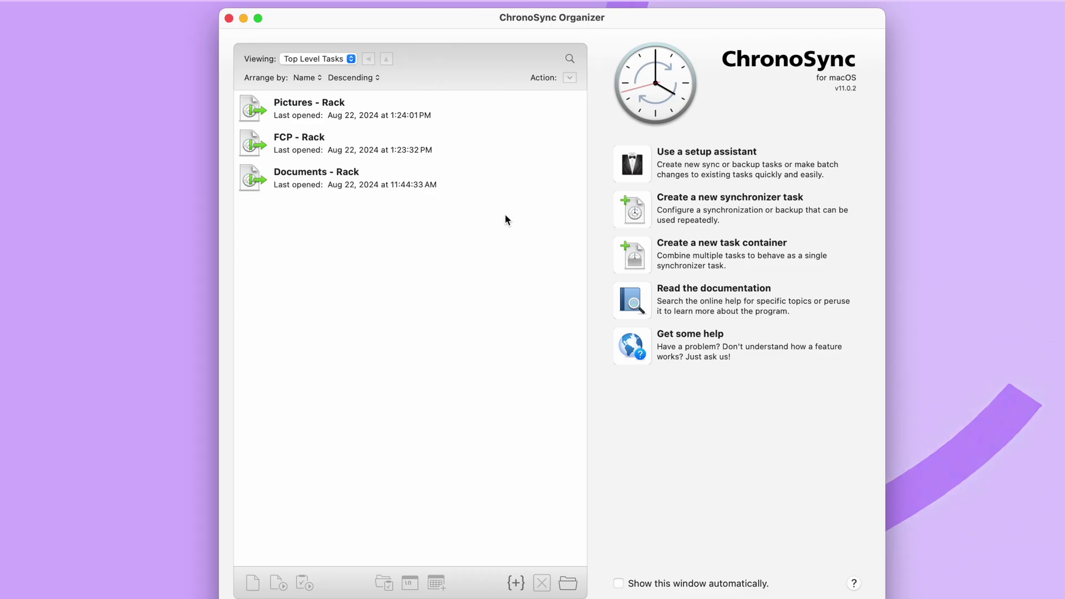
Back on the Organizer's main page, create a synchronizer task named 'documents to nas'.
{"action": "left_click", "coordinate": [635, 162]}
{"action": "left_click", "coordinate": [309, 50]}
{"action": "left_click", "coordinate": [637, 217]}
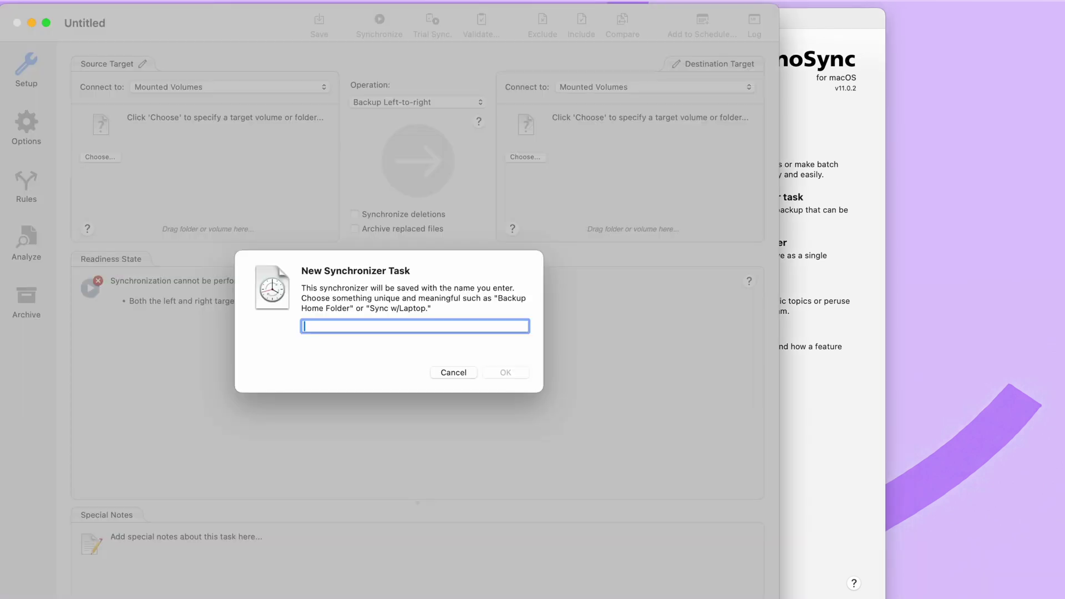
{"action": "type", "text": "doc"}
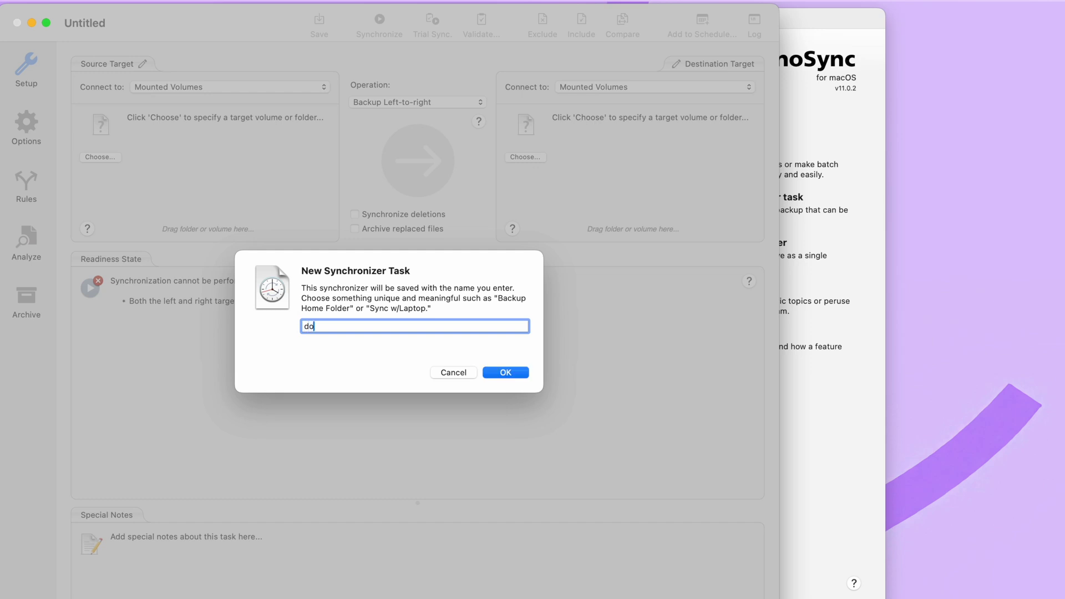
{"action": "type", "text": "uments to nas"}
{"action": "key", "text": "Return"}
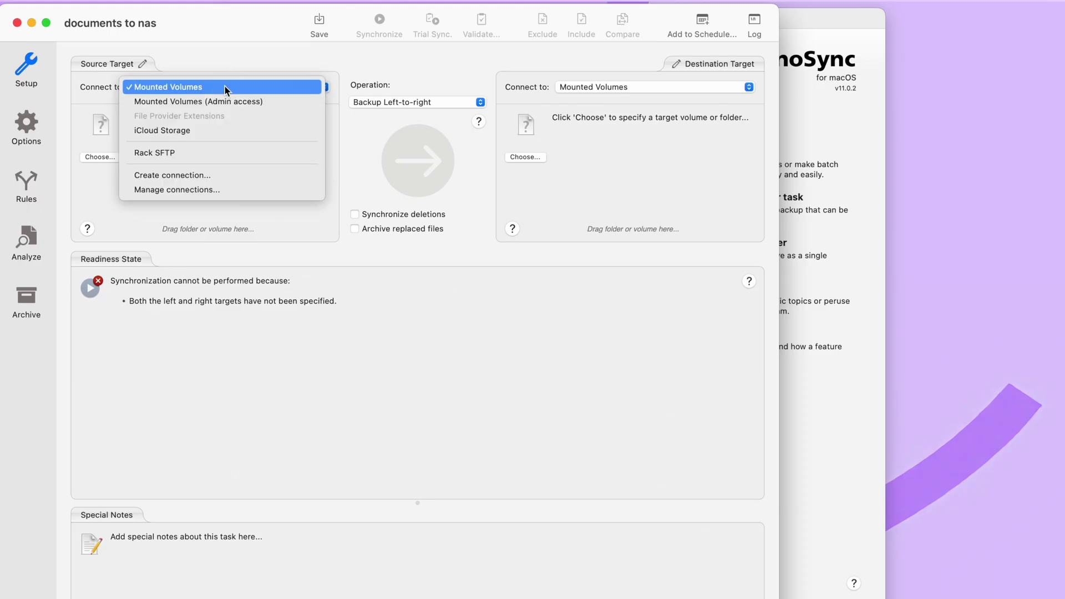
Choose iCloud Storage as the source connection type for the documents to nas task.
{"action": "left_click", "coordinate": [197, 132]}
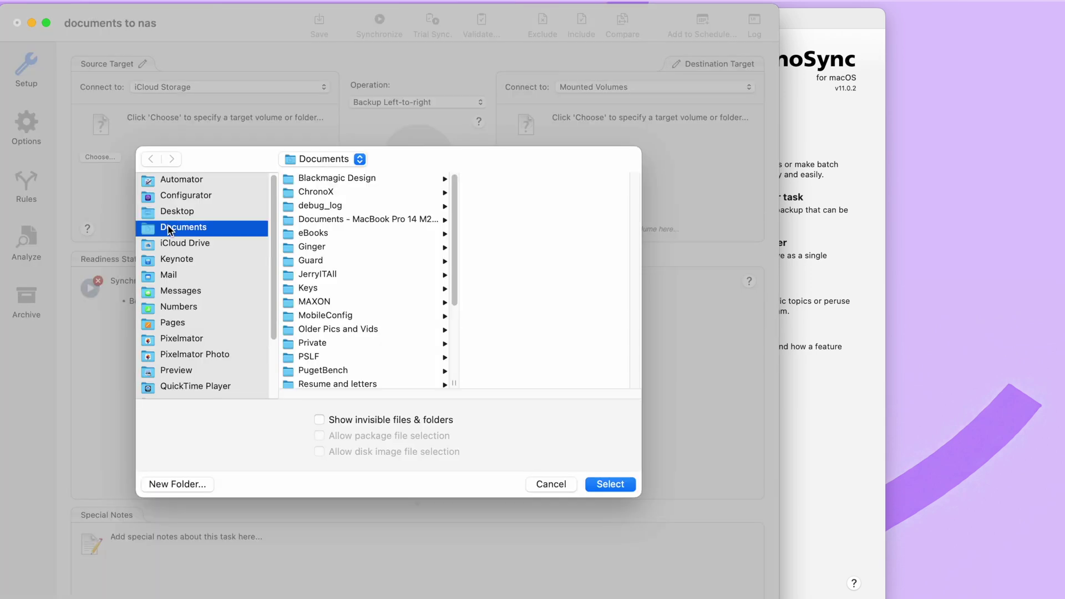
Confirm the root Documents folder on iCloud Storage as the source target.
{"action": "left_click", "coordinate": [611, 485]}
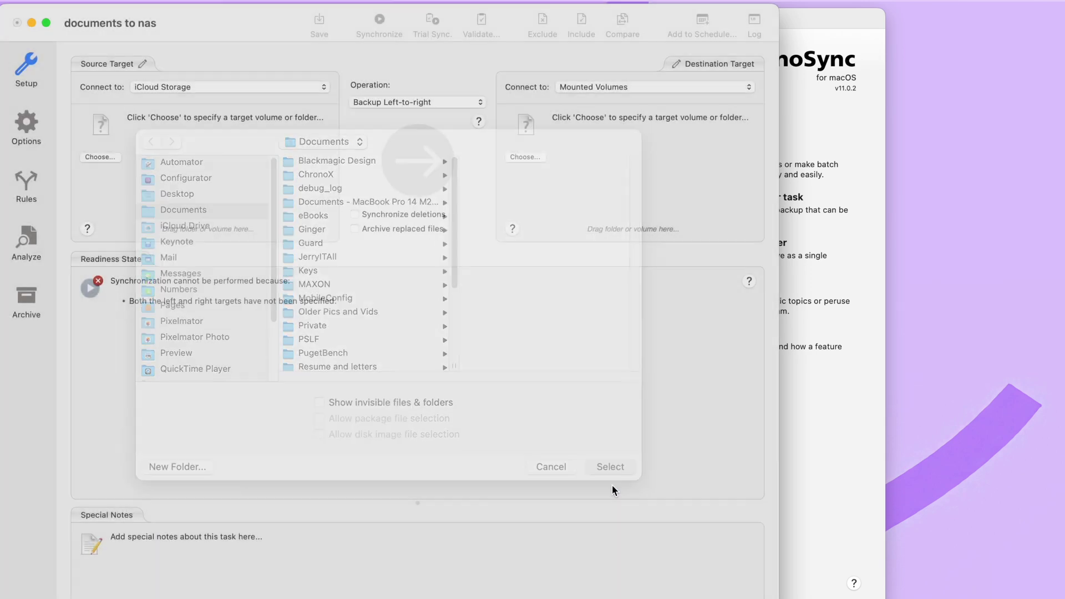
{"action": "left_click", "coordinate": [652, 88]}
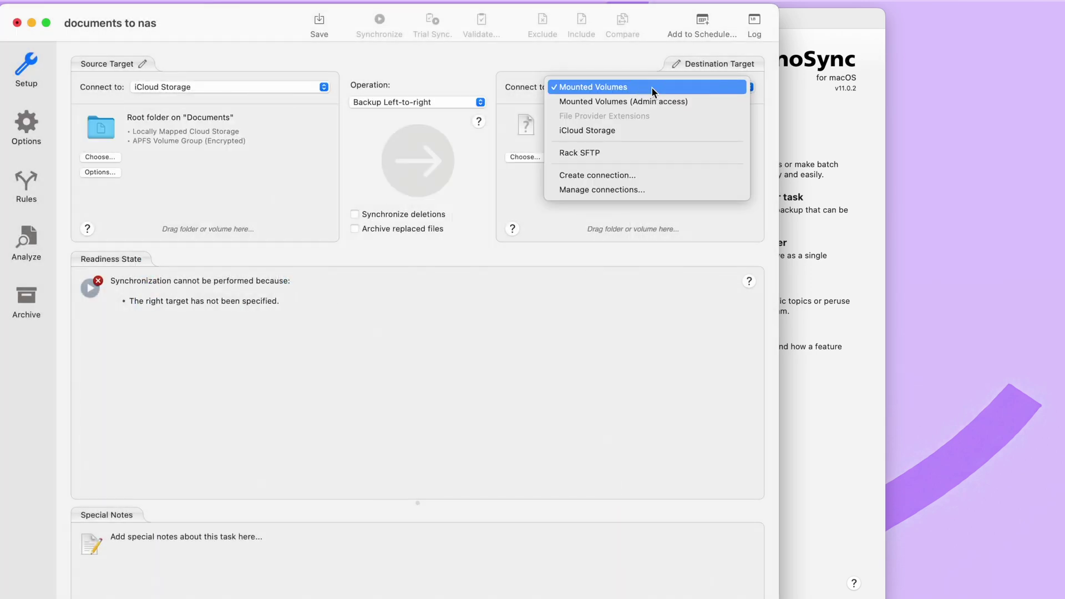
Keep Mounted Volumes and target a new Documents folder inside 192.168.200.10's ChronoSync2 share.
{"action": "left_click", "coordinate": [652, 88]}
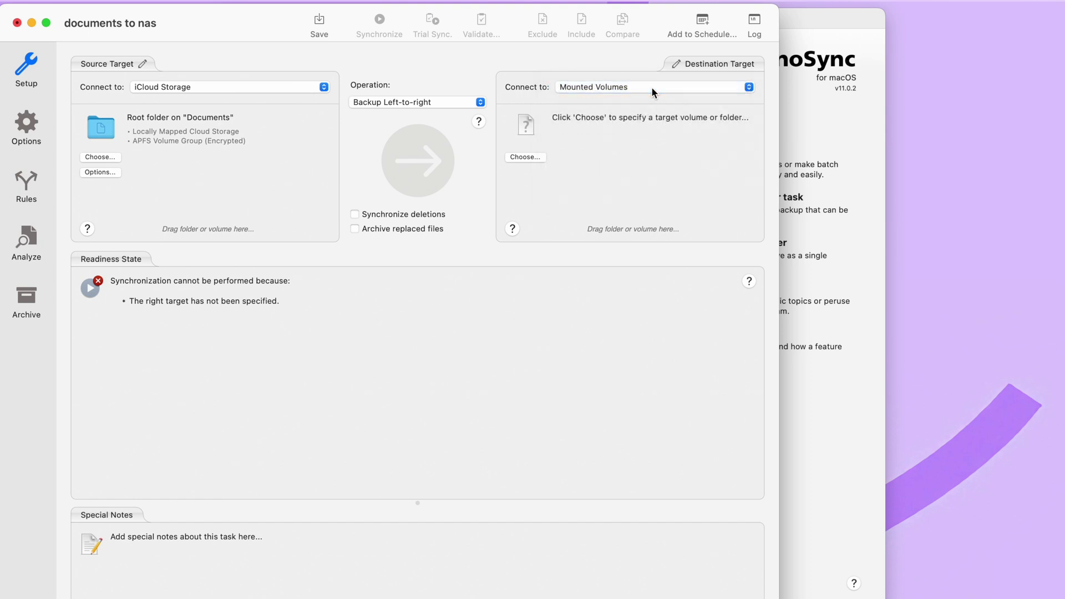
{"action": "left_click", "coordinate": [525, 158]}
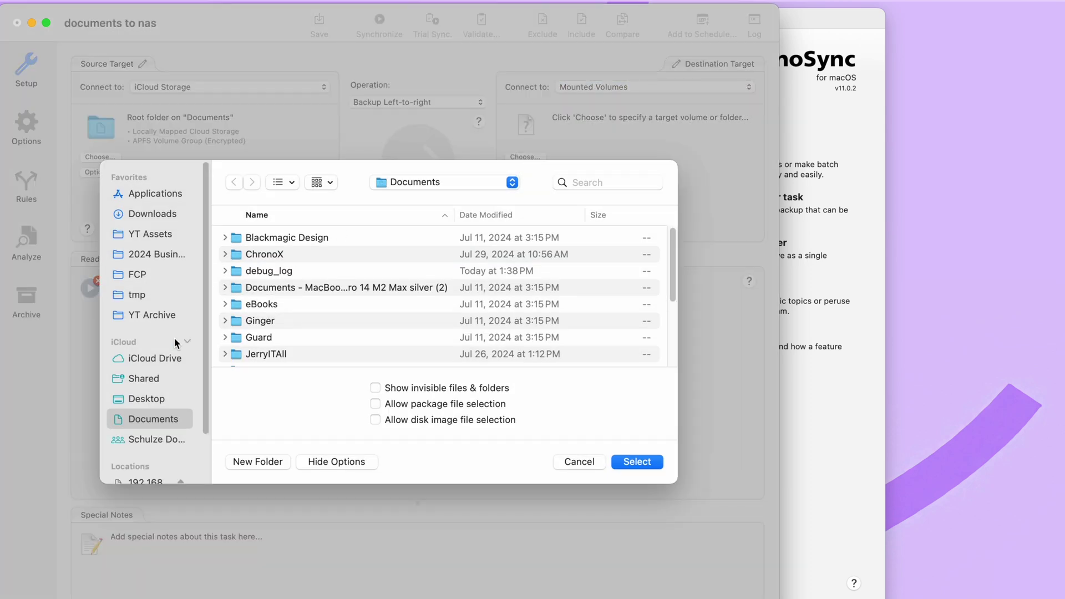
{"action": "scroll", "coordinate": [177, 348], "scroll_direction": "down", "scroll_amount": 3}
{"action": "left_click", "coordinate": [147, 426]}
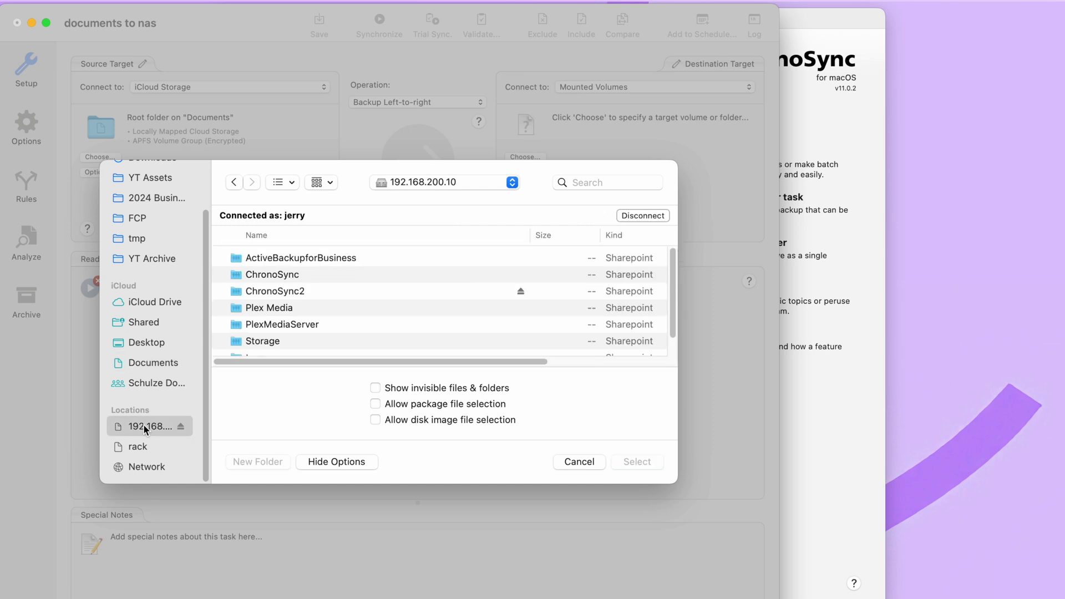
{"action": "double_click", "coordinate": [282, 293]}
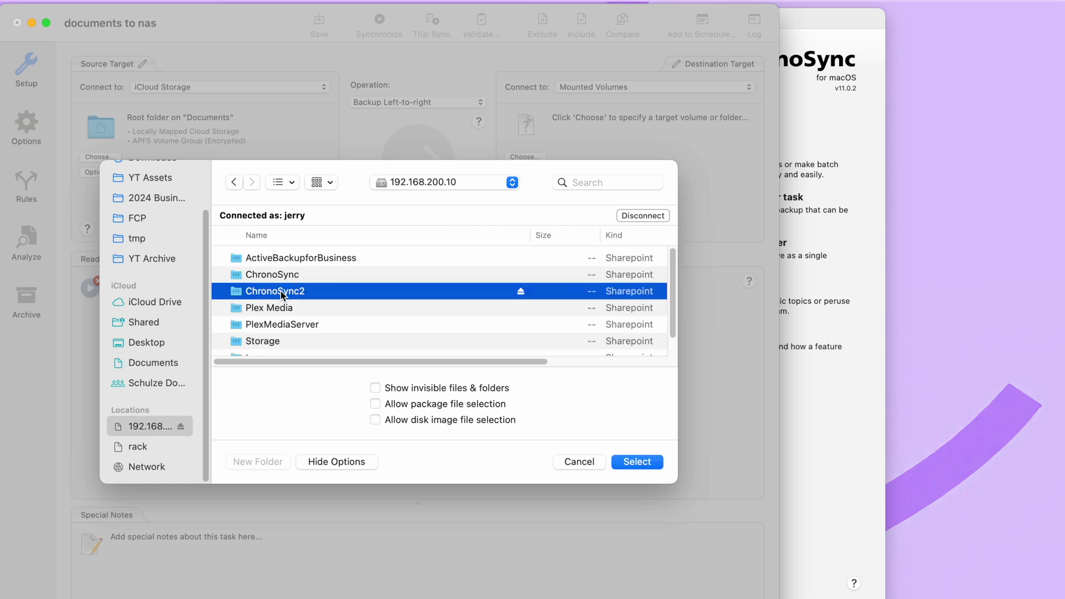
{"action": "left_click", "coordinate": [257, 461]}
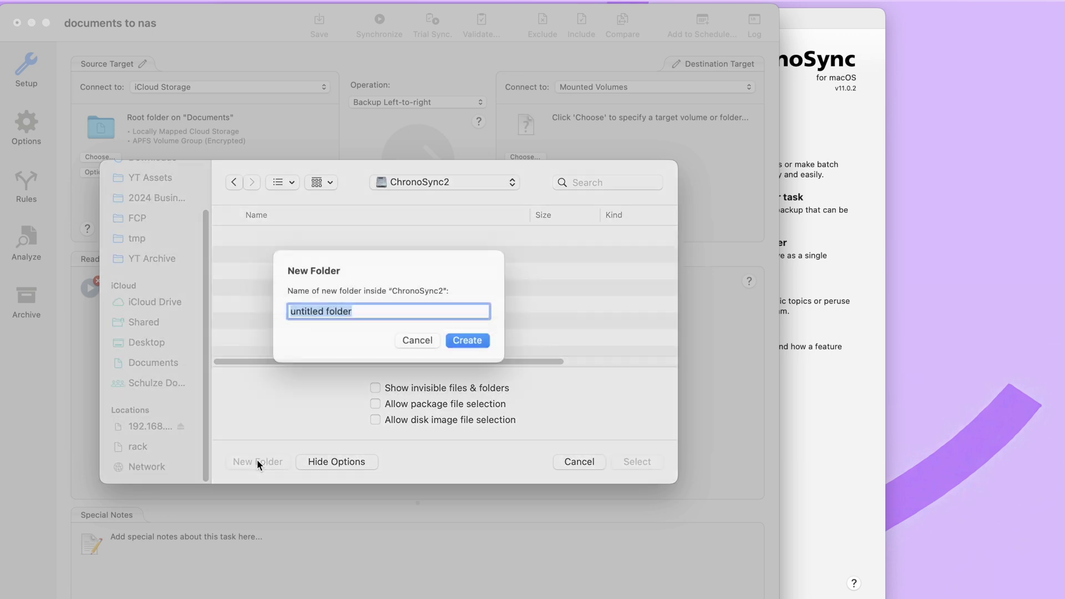
{"action": "type", "text": "Documents"}
{"action": "key", "text": "Return"}
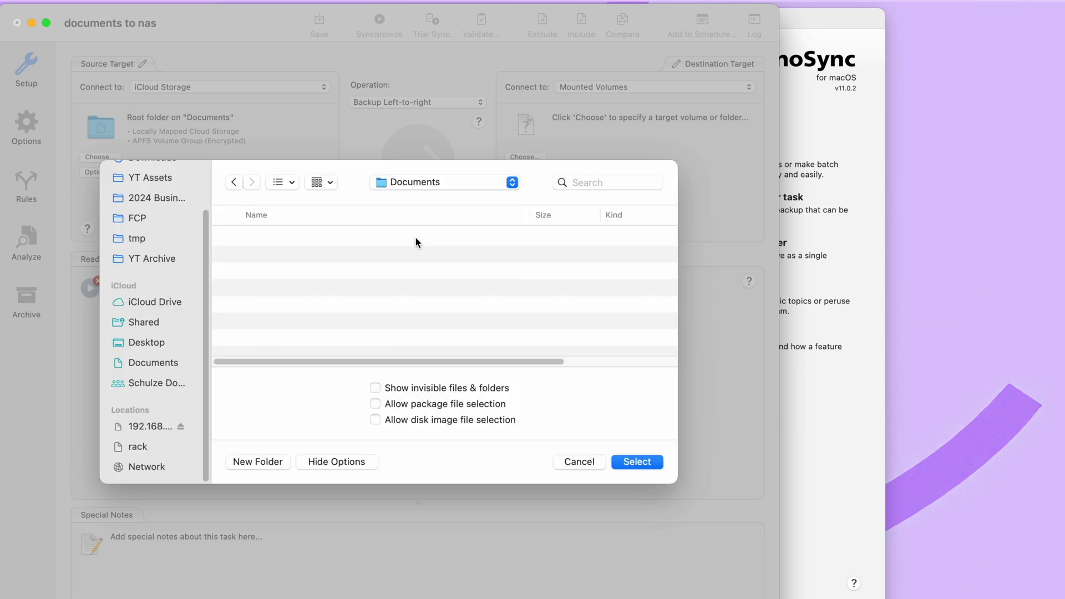
{"action": "left_click", "coordinate": [637, 463]}
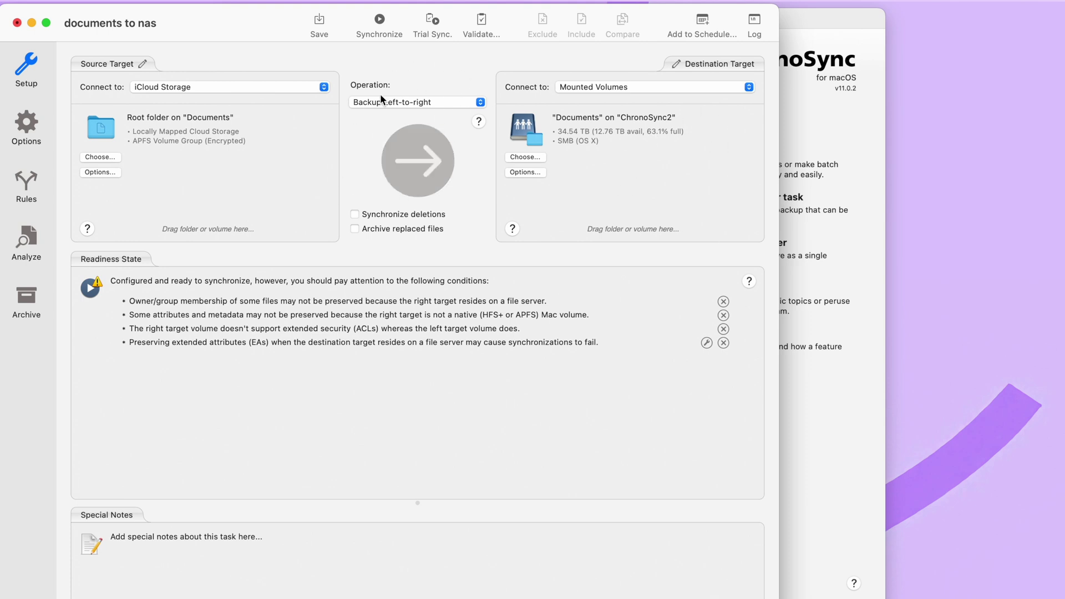
Mirror left-to-right, synchronize deletions with immediate deletion, and apply the extended-attributes warning fix.
{"action": "left_click", "coordinate": [411, 103]}
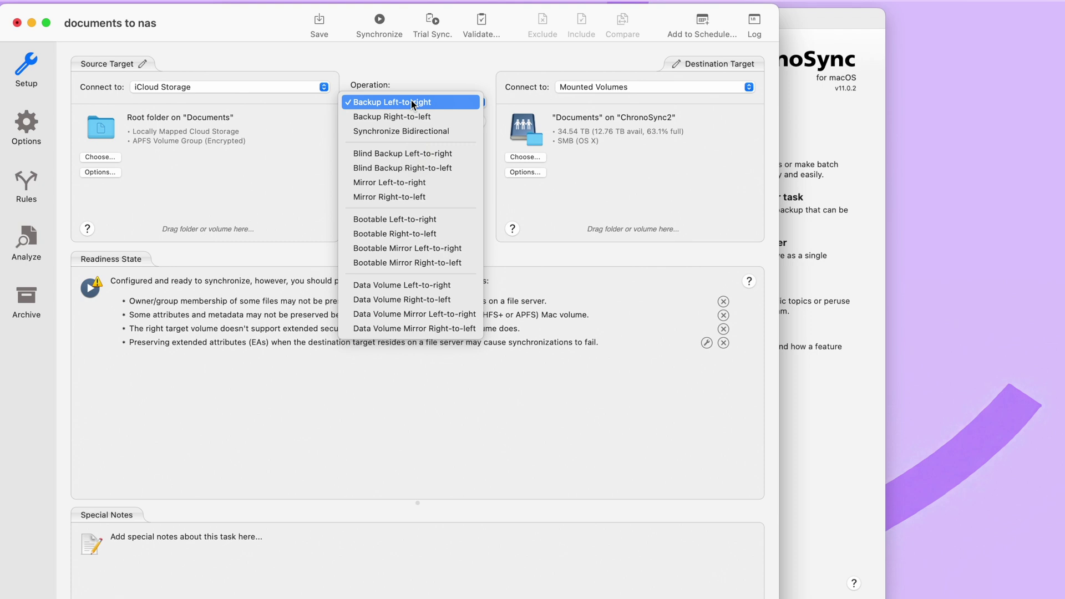
{"action": "left_click", "coordinate": [420, 182]}
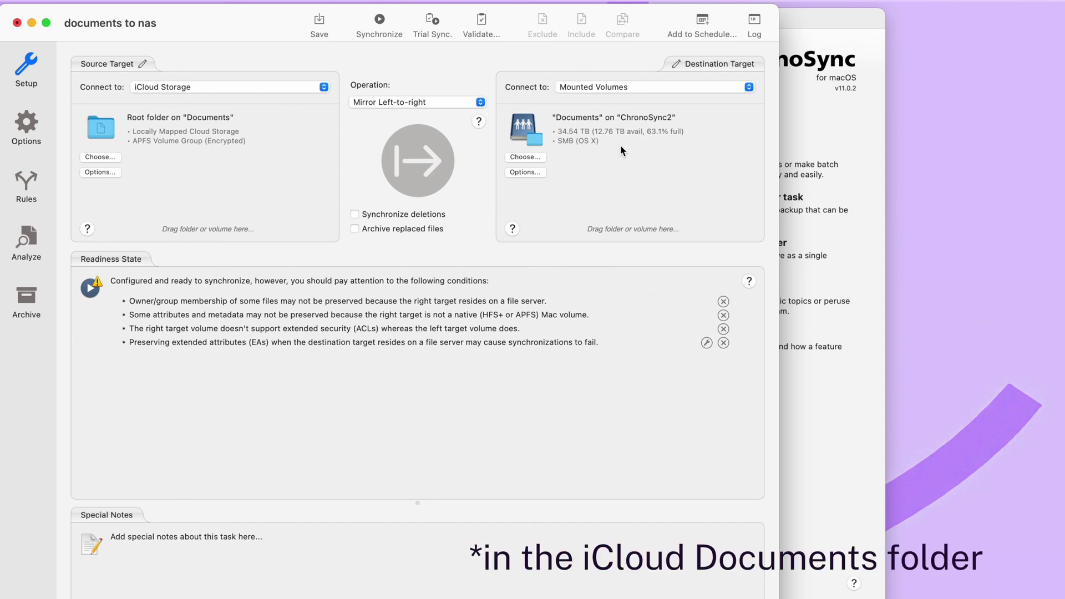
{"action": "left_click", "coordinate": [354, 214]}
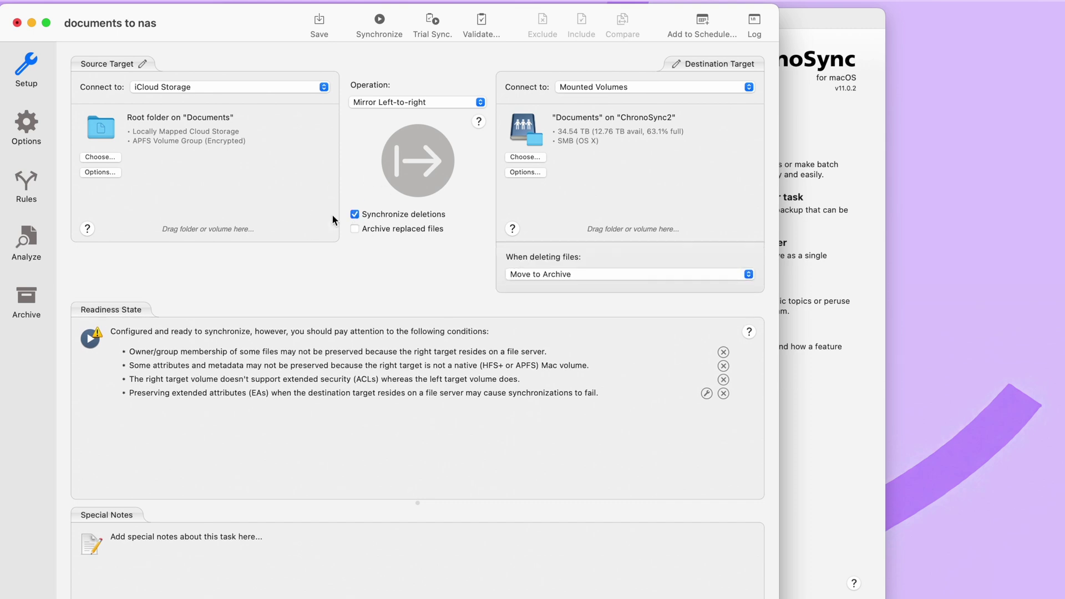
{"action": "left_click", "coordinate": [556, 274]}
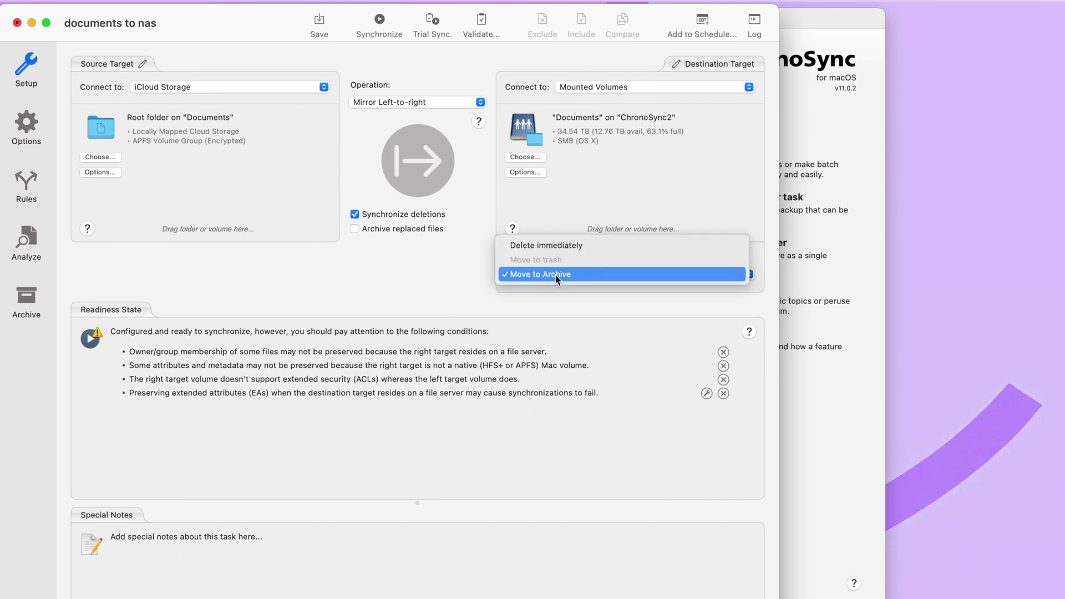
{"action": "left_click", "coordinate": [595, 245]}
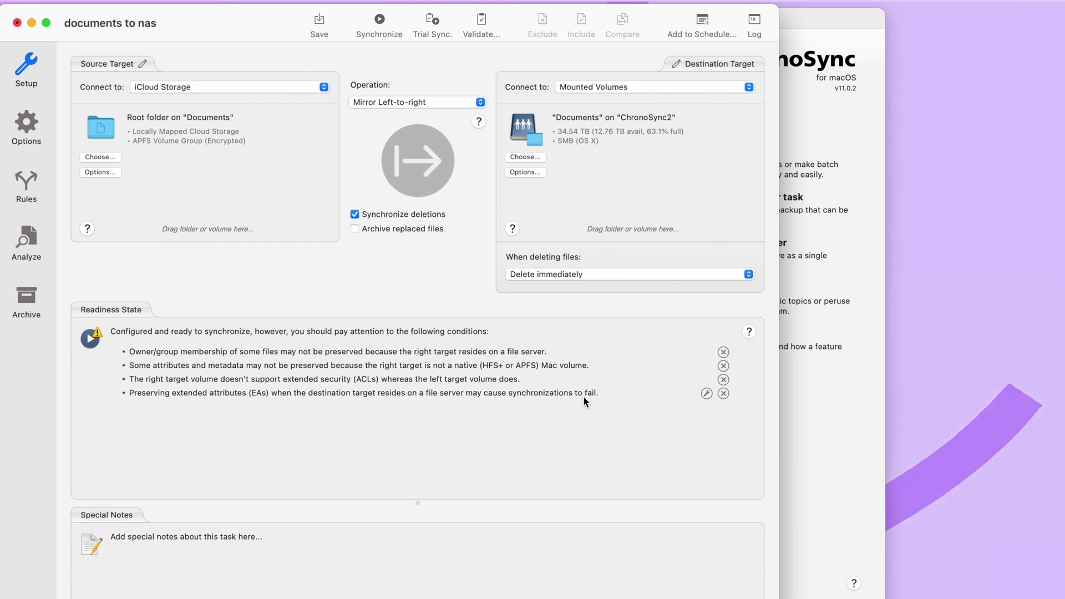
{"action": "left_click", "coordinate": [707, 394]}
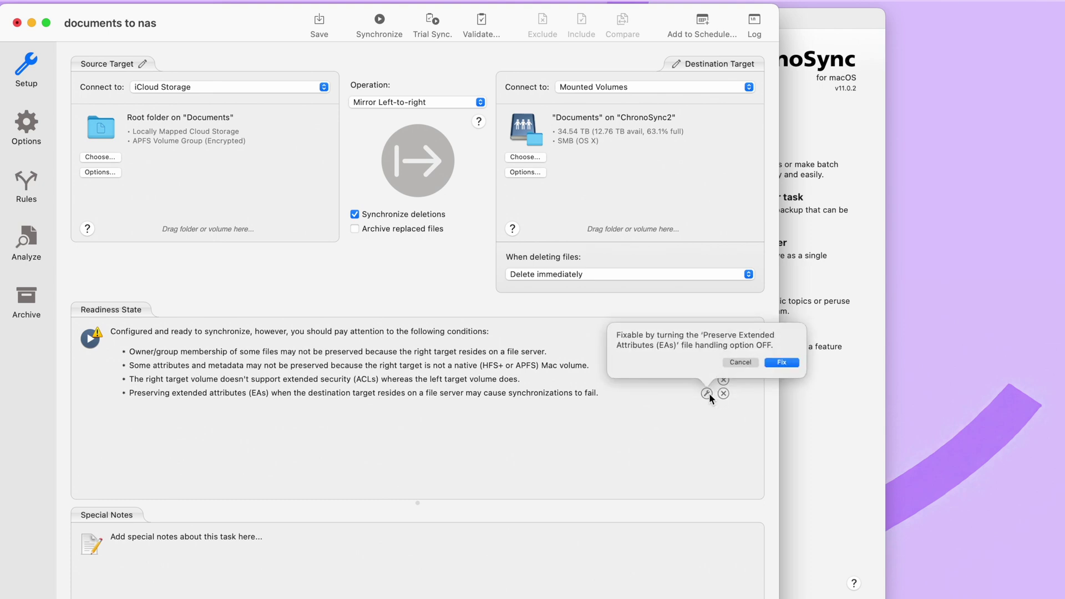
{"action": "left_click", "coordinate": [782, 362]}
Review the files queued for copying in Analyze, then start the first mirror sync from Setup.
{"action": "left_click", "coordinate": [31, 237]}
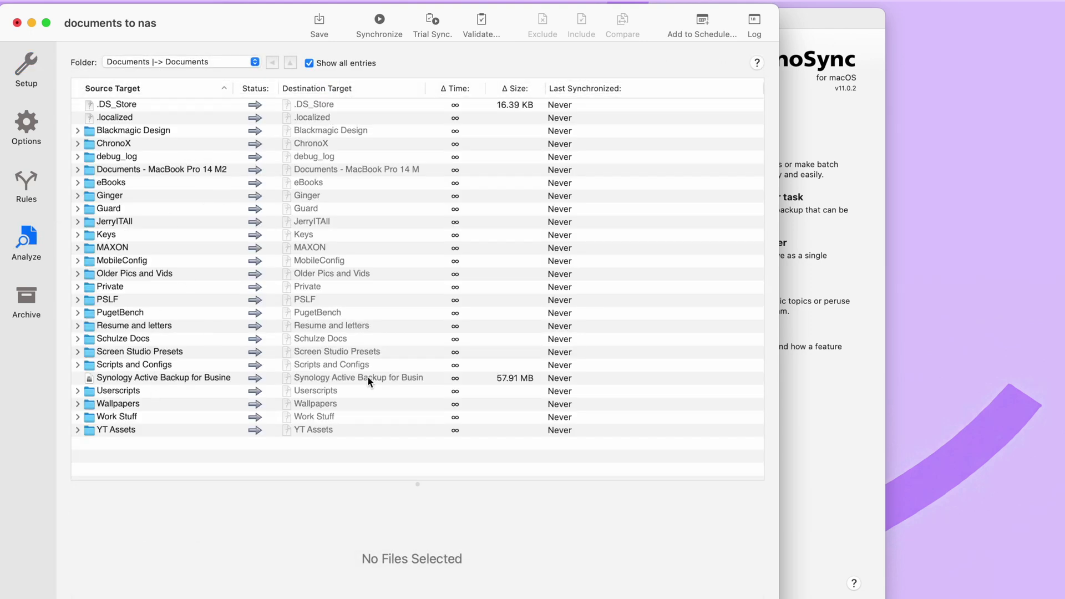
{"action": "right_click", "coordinate": [161, 195]}
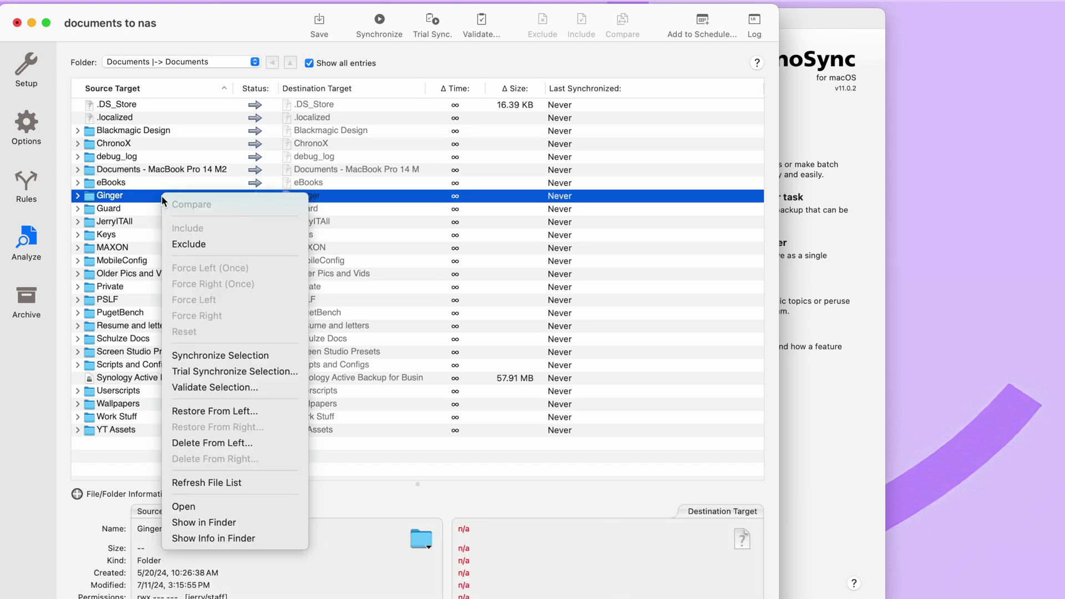
{"action": "left_click", "coordinate": [142, 196]}
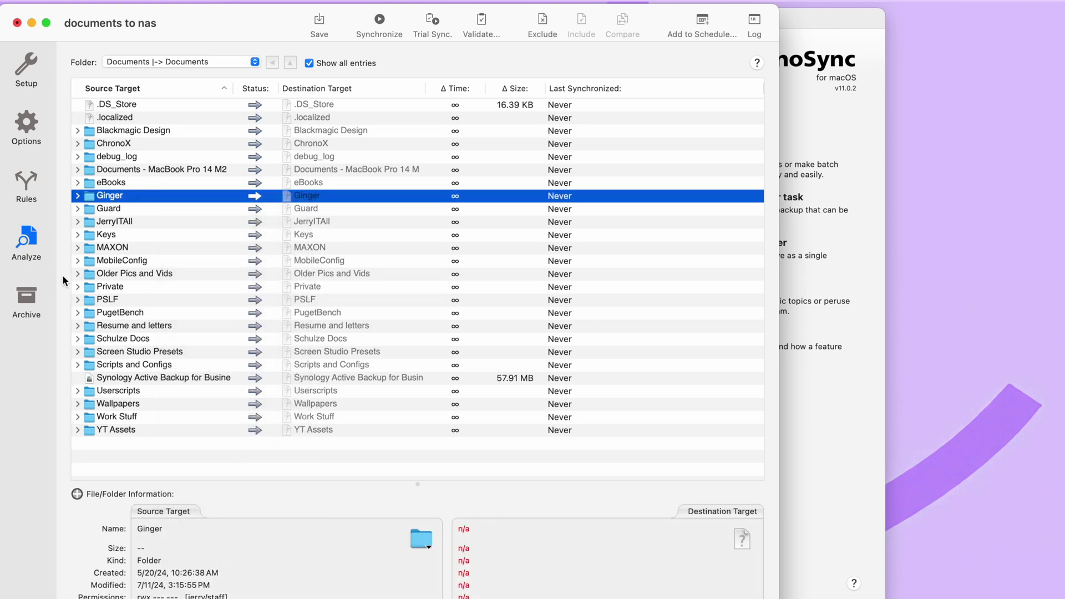
{"action": "left_click", "coordinate": [28, 72]}
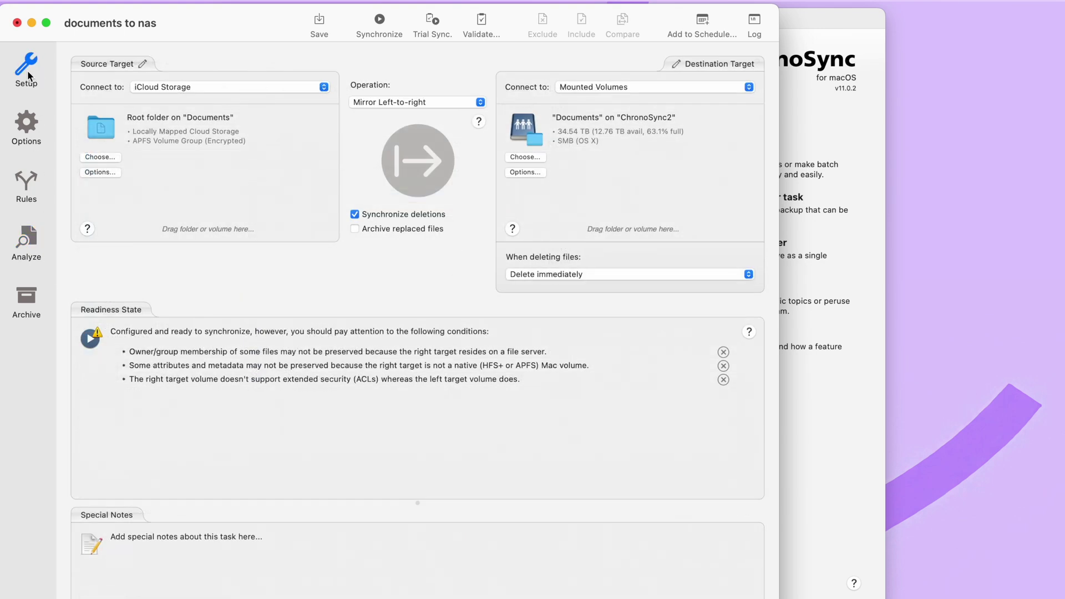
{"action": "left_click", "coordinate": [417, 161]}
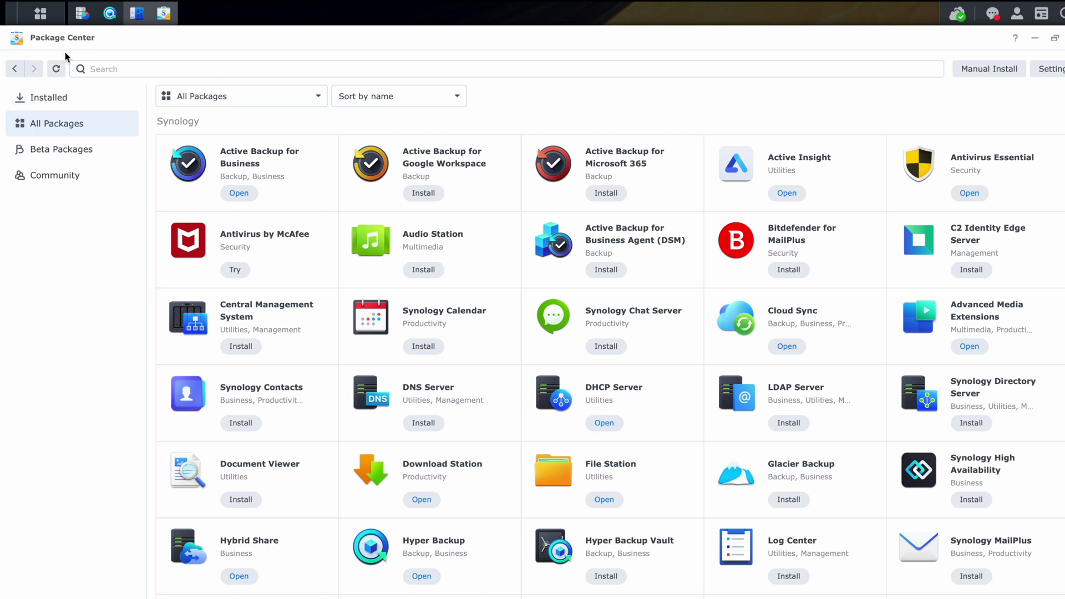
Search Package Center for 'snapshot', launch Snapshot Replication, and select the ChronoSync2 shared folder.
{"action": "left_click", "coordinate": [136, 66]}
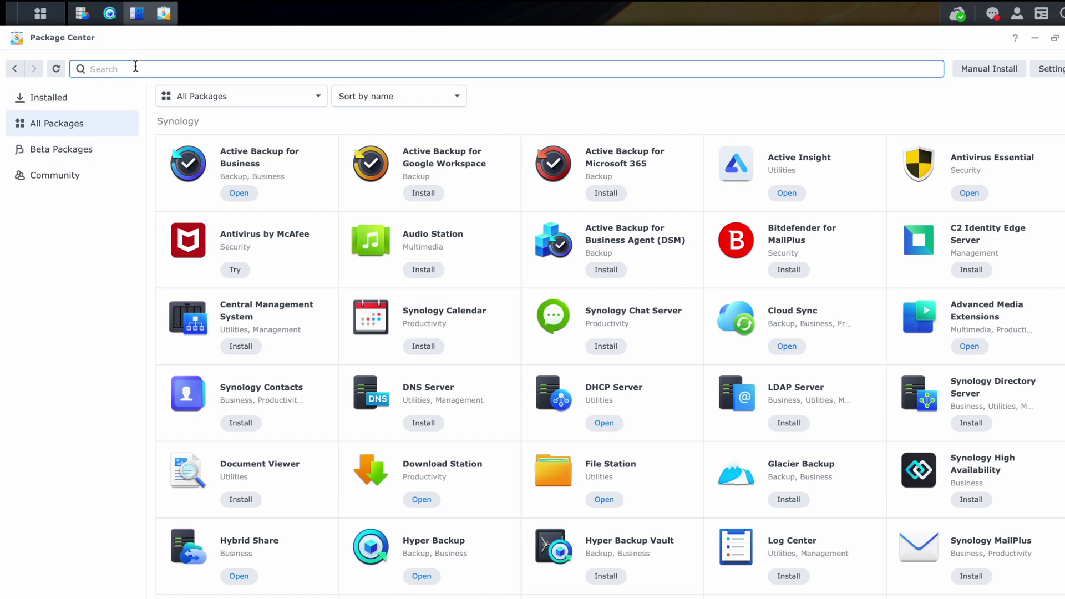
{"action": "type", "text": "snapshot"}
{"action": "key", "text": "Return"}
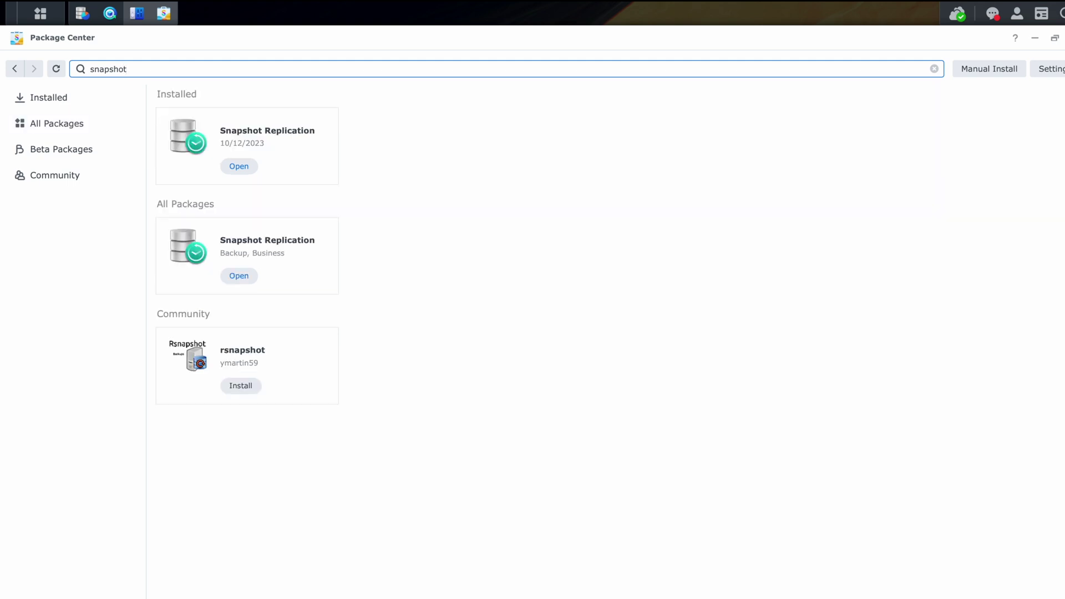
{"action": "left_click", "coordinate": [236, 169]}
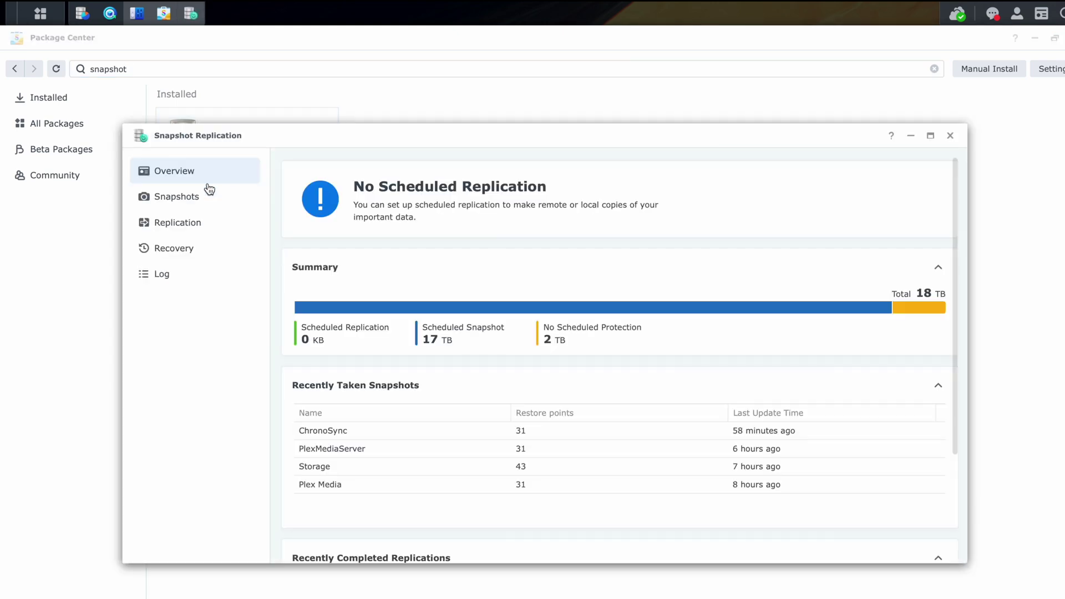
{"action": "left_click", "coordinate": [190, 202]}
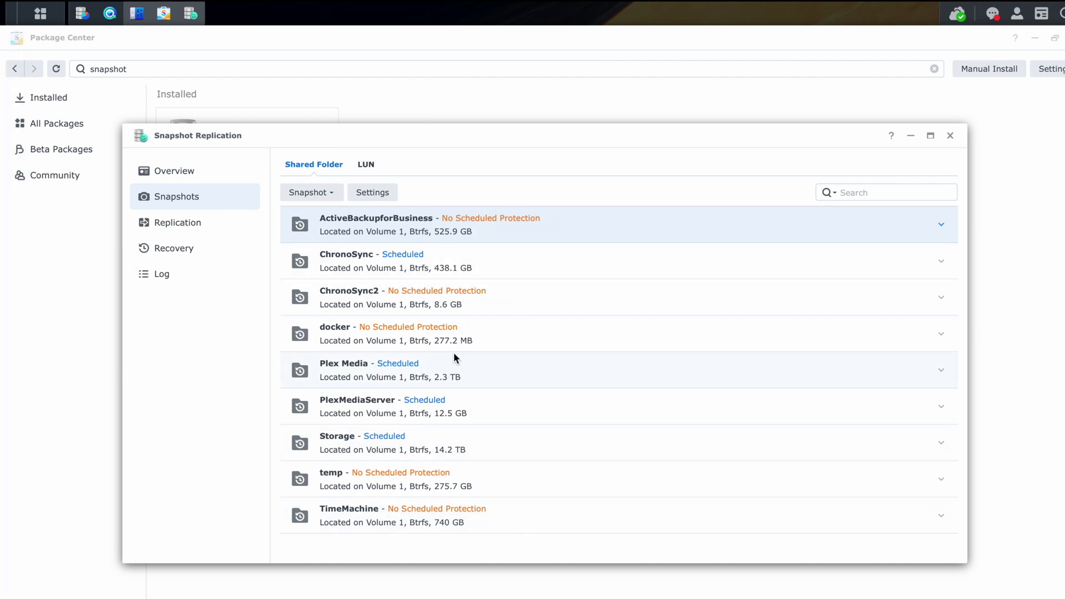
{"action": "left_click", "coordinate": [382, 302]}
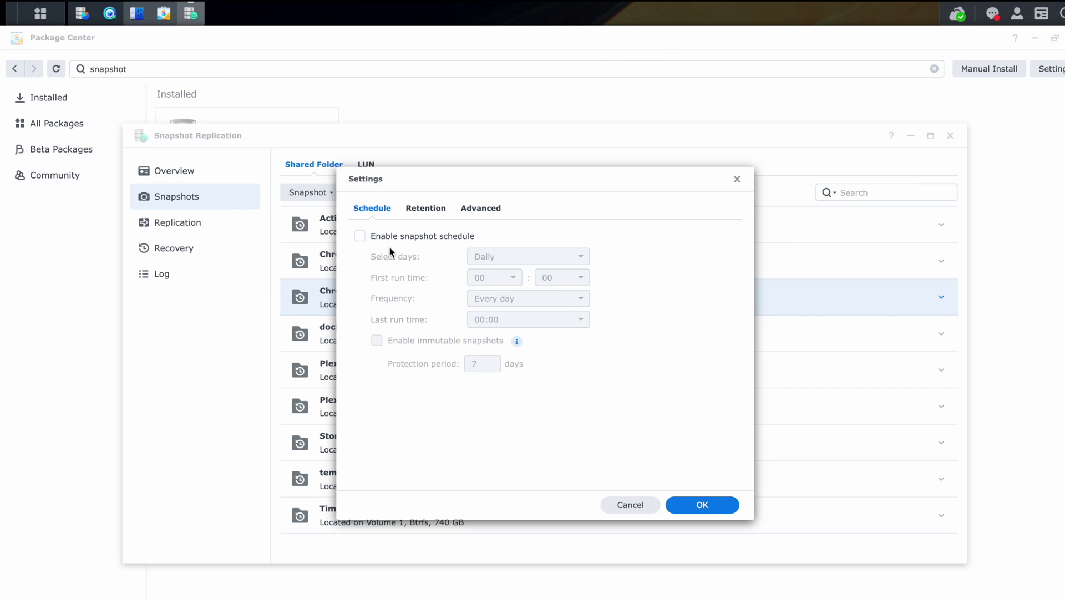
Enable the ChronoSync2 snapshot schedule to run every day, starting at 09:00.
{"action": "left_click", "coordinate": [360, 237]}
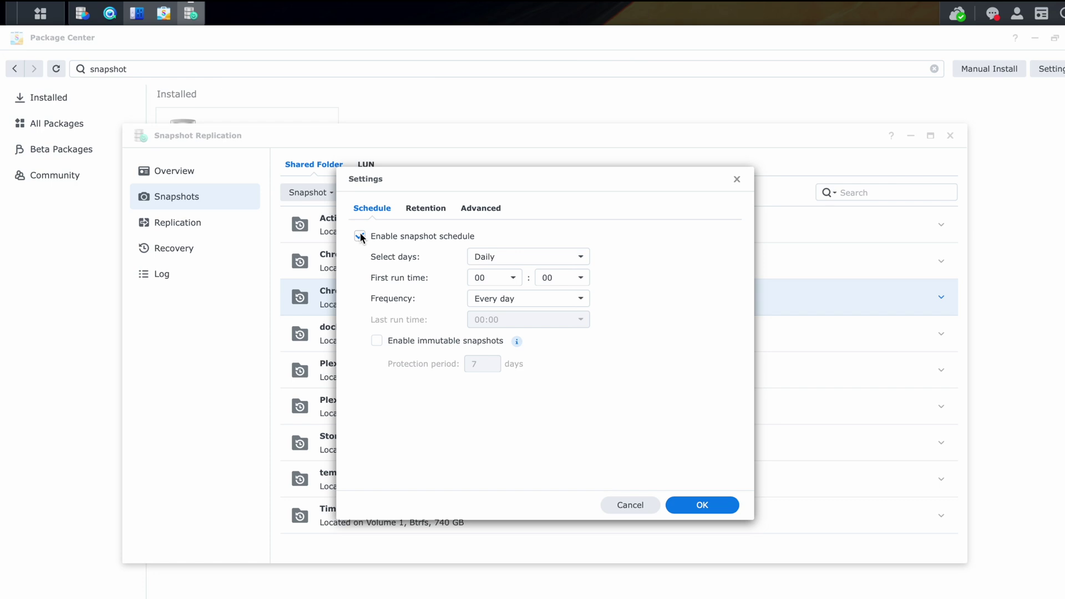
{"action": "left_click", "coordinate": [510, 259]}
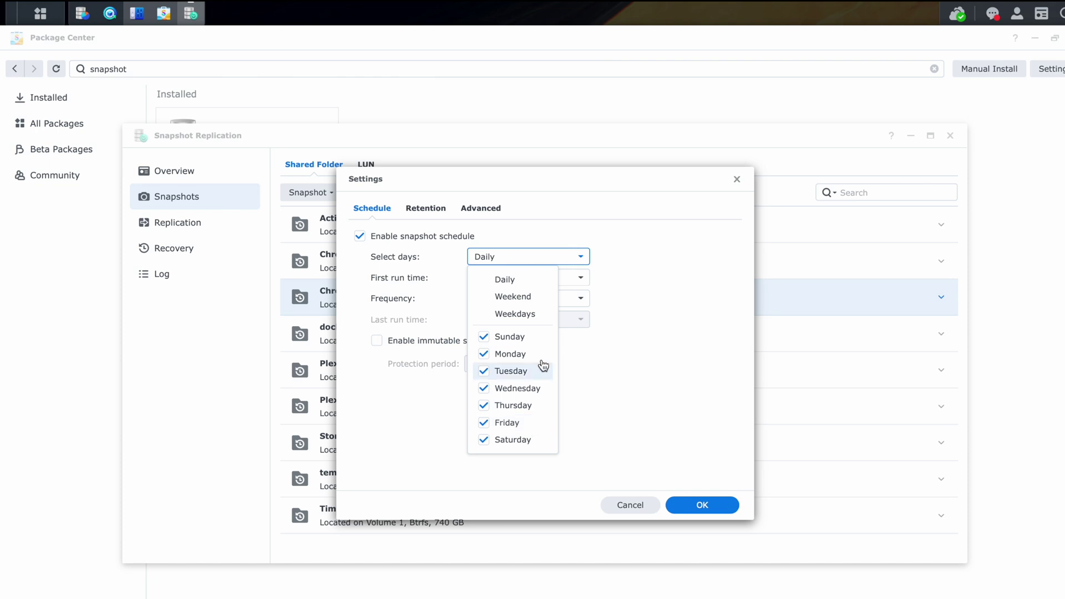
{"action": "left_click", "coordinate": [635, 245]}
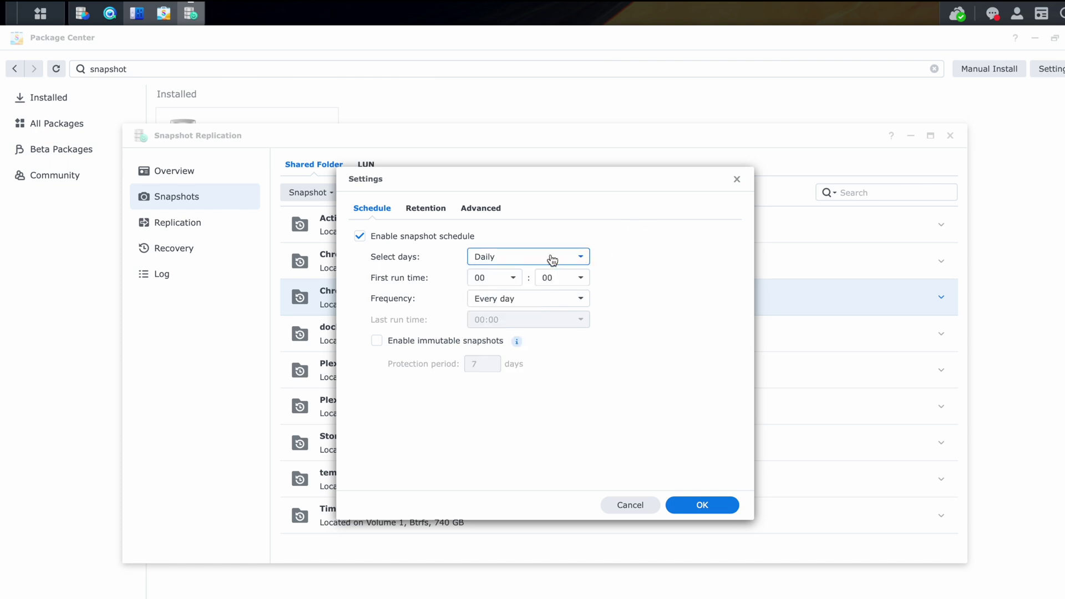
{"action": "left_click", "coordinate": [504, 281]}
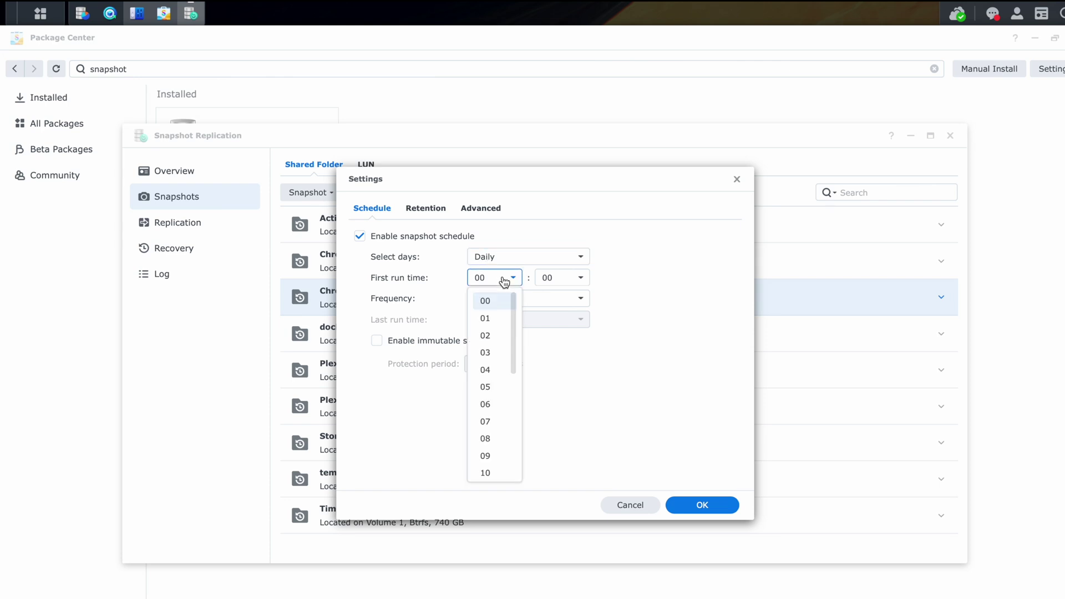
{"action": "left_click", "coordinate": [514, 304]}
{"action": "left_click_drag", "start_coordinate": [514, 304], "coordinate": [514, 362]}
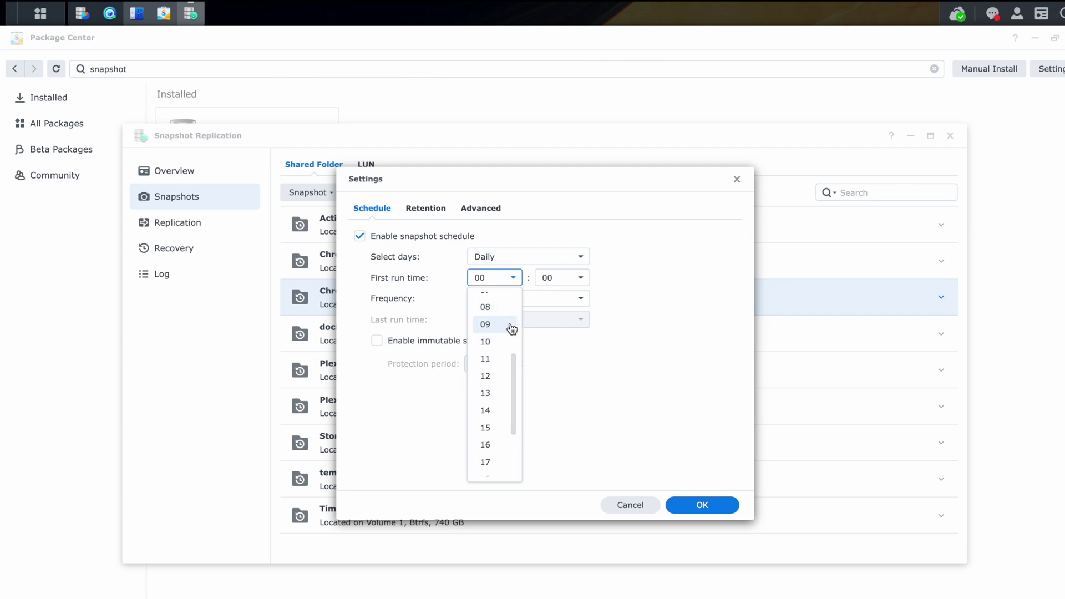
{"action": "left_click", "coordinate": [487, 326]}
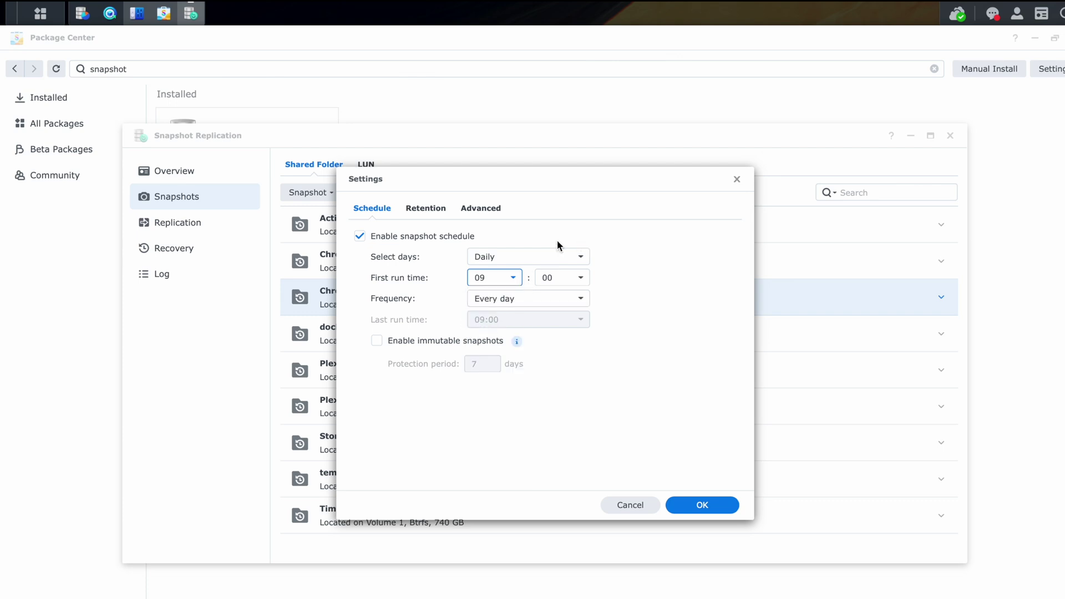
Set snapshots to repeat every 4 hours, keeping 21:00 as the last run time.
{"action": "left_click", "coordinate": [550, 301]}
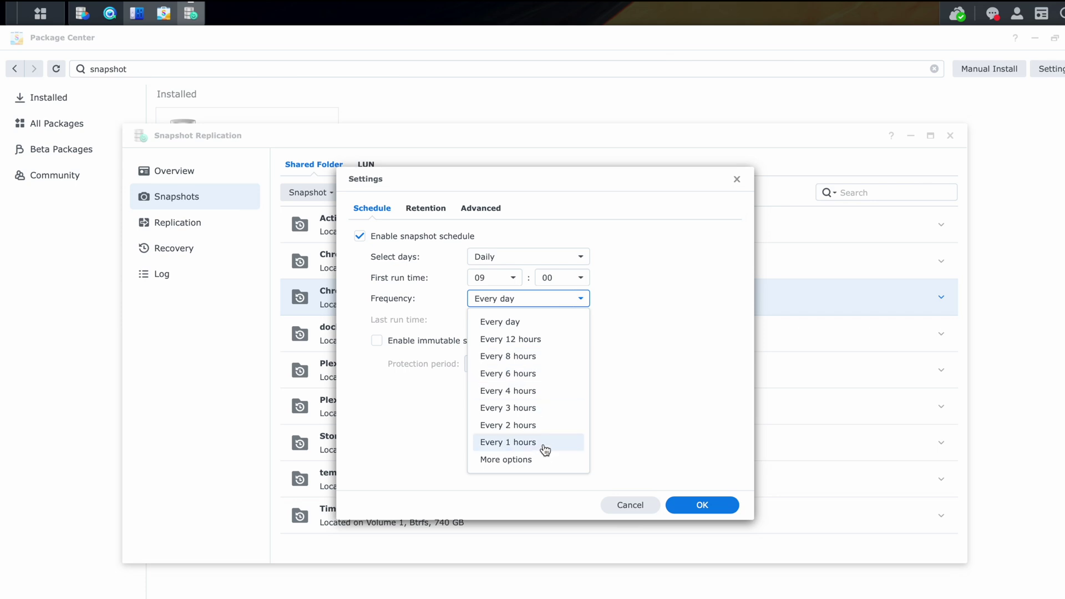
{"action": "left_click", "coordinate": [545, 393]}
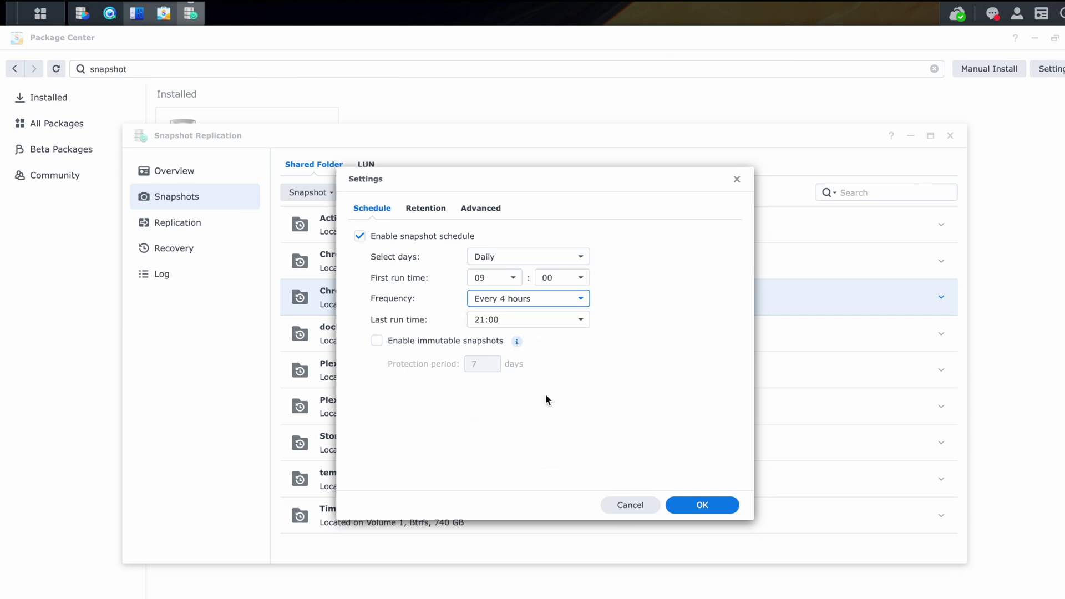
{"action": "left_click", "coordinate": [561, 321]}
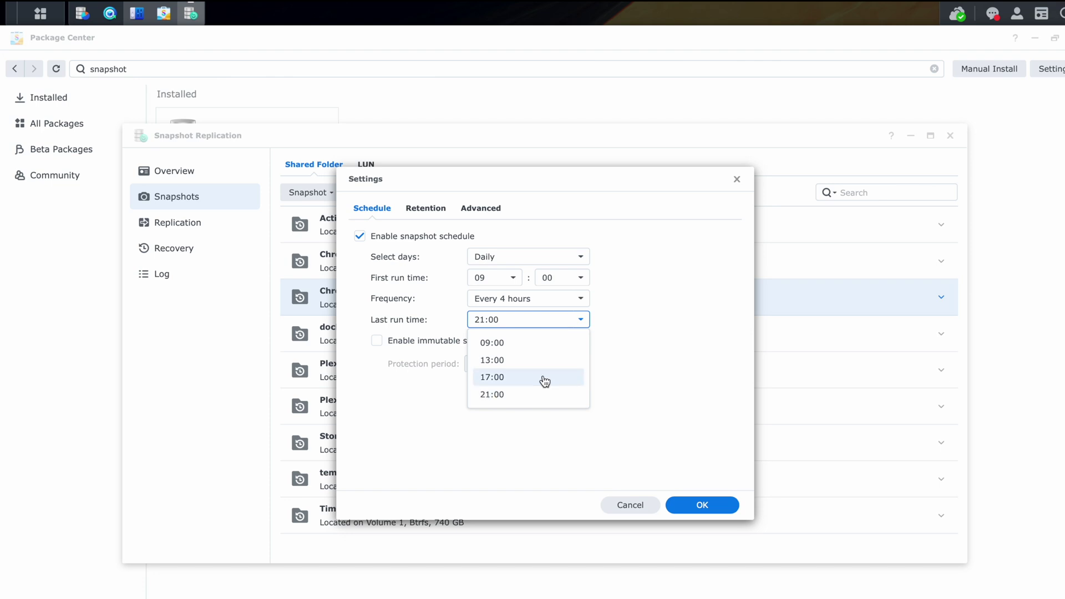
{"action": "left_click", "coordinate": [498, 403]}
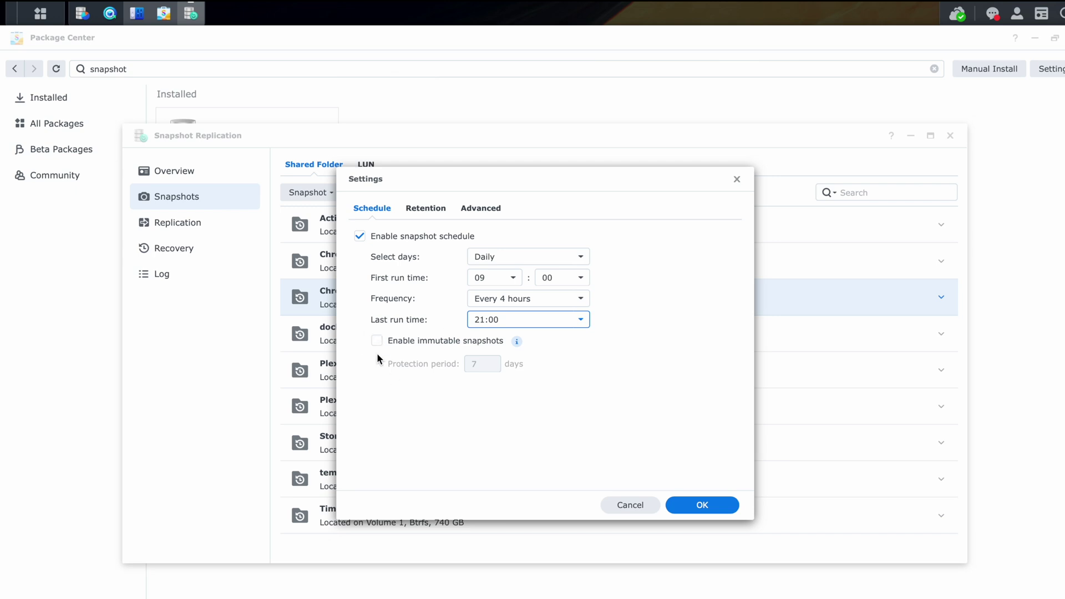
{"action": "left_click", "coordinate": [426, 209]}
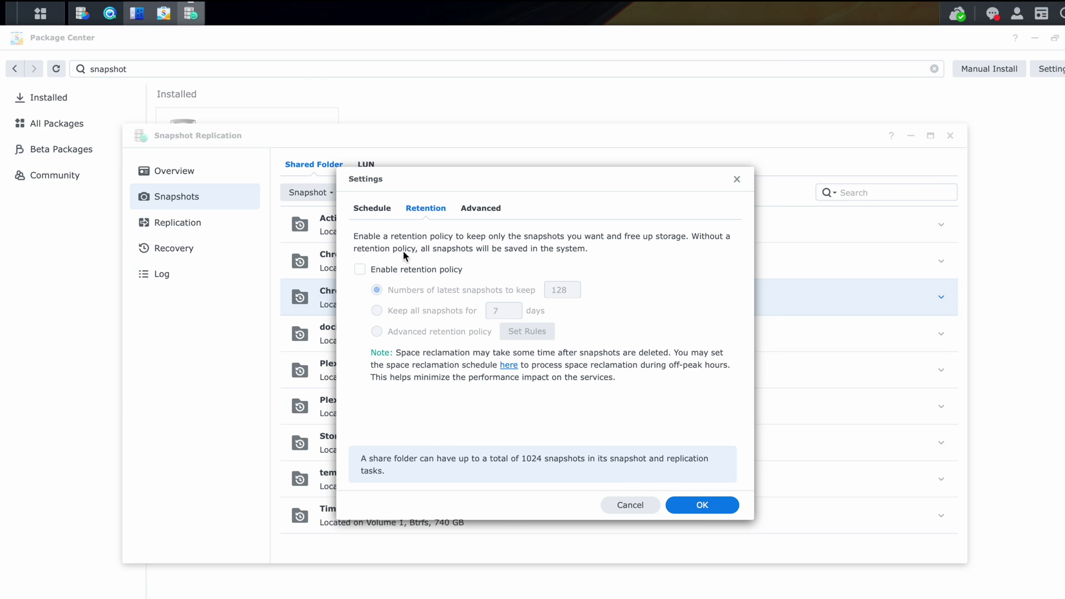
Enable a retention policy keeping all snapshots for 7 days, after previewing the advanced rules.
{"action": "left_click", "coordinate": [359, 269]}
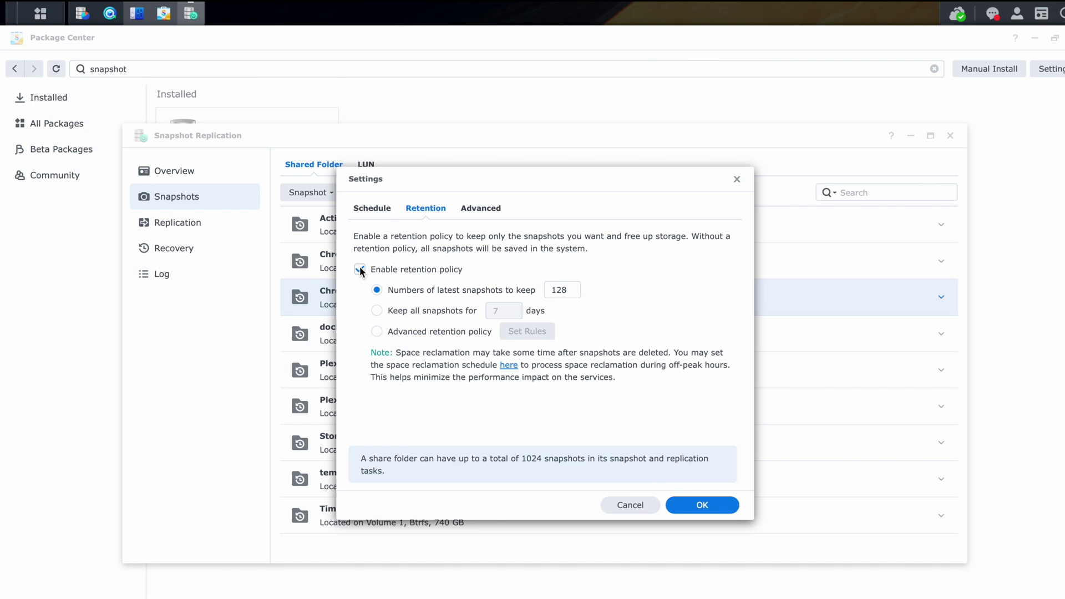
{"action": "left_click", "coordinate": [376, 311]}
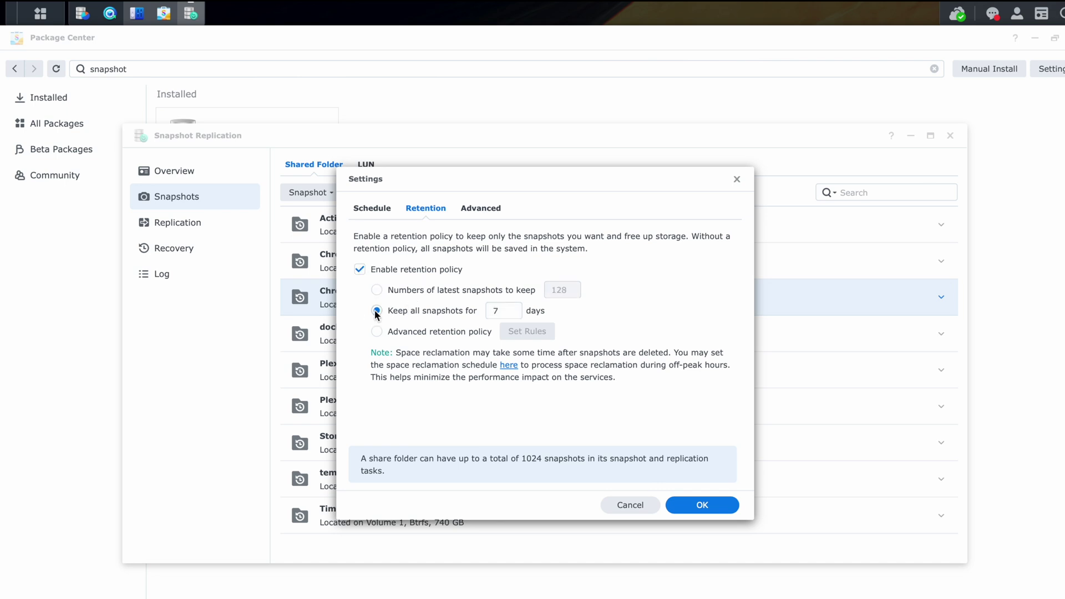
{"action": "double_click", "coordinate": [505, 312]}
{"action": "type", "text": "14"}
{"action": "left_click", "coordinate": [421, 330]}
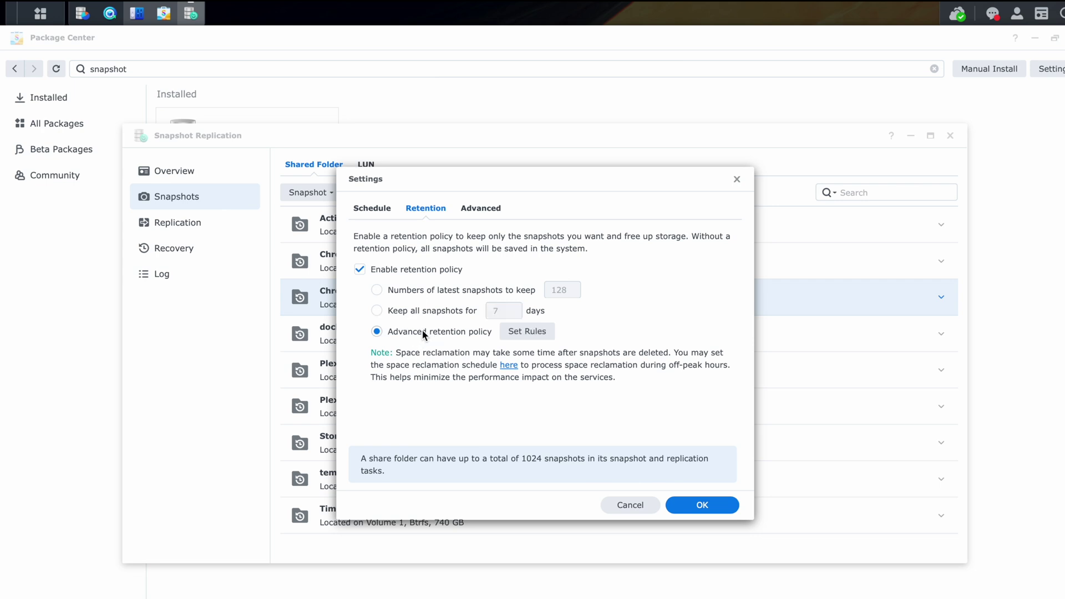
{"action": "left_click", "coordinate": [508, 333]}
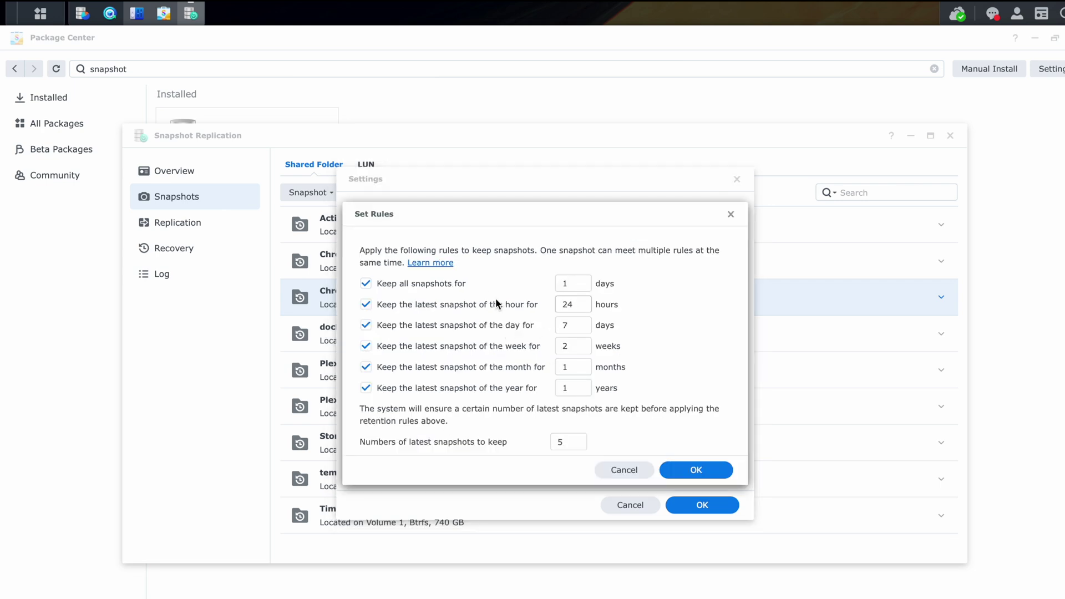
{"action": "left_click", "coordinate": [624, 469]}
{"action": "left_click", "coordinate": [395, 310]}
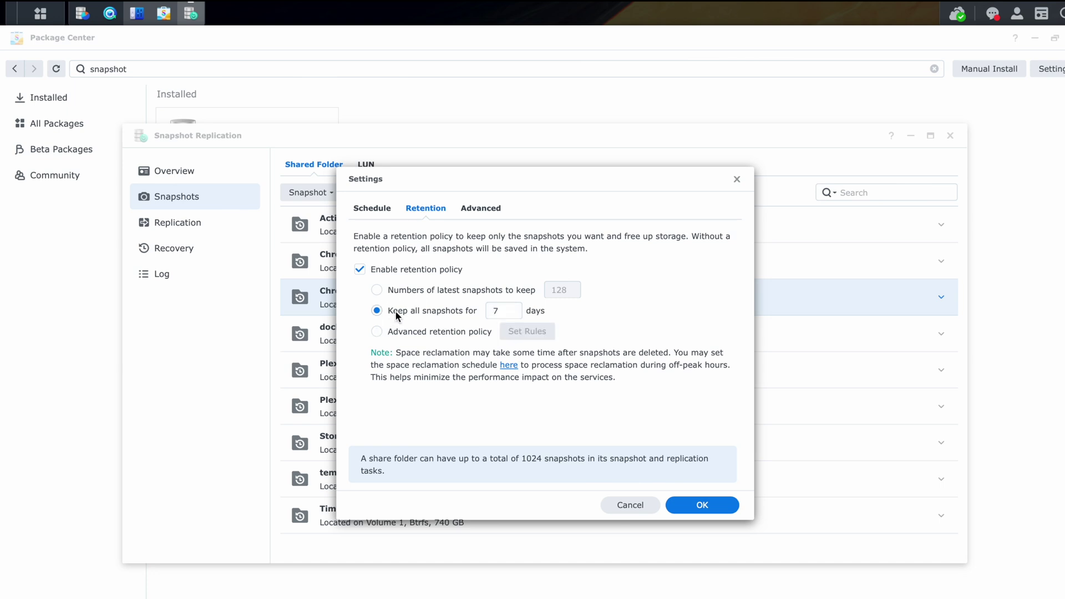
{"action": "left_click", "coordinate": [482, 210]}
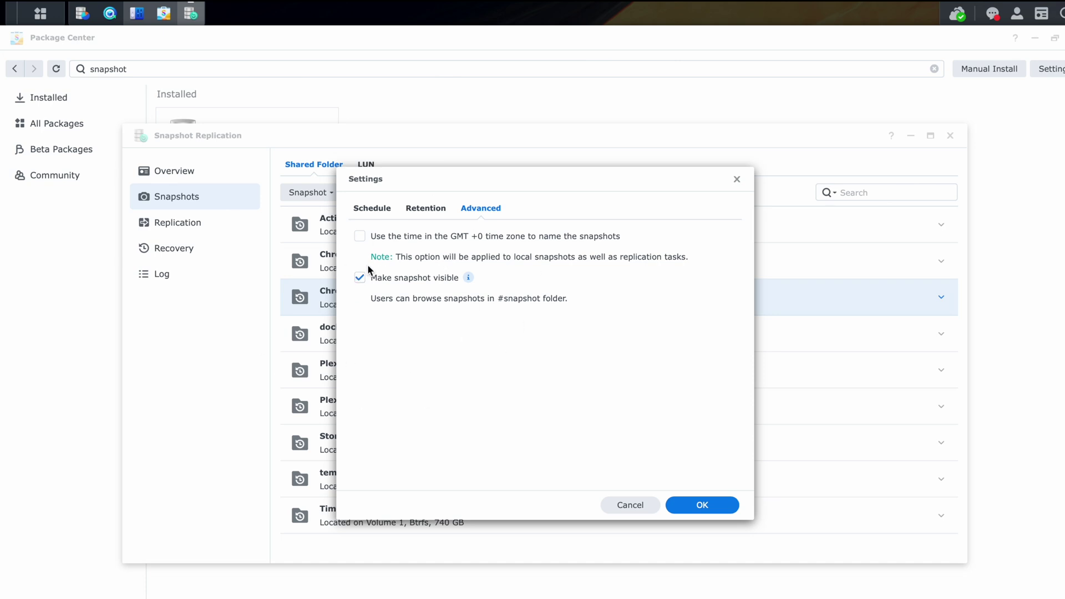
Save the snapshot settings, confirm the retention warning, and expand ChronoSync2's schedule details.
{"action": "left_click", "coordinate": [701, 505]}
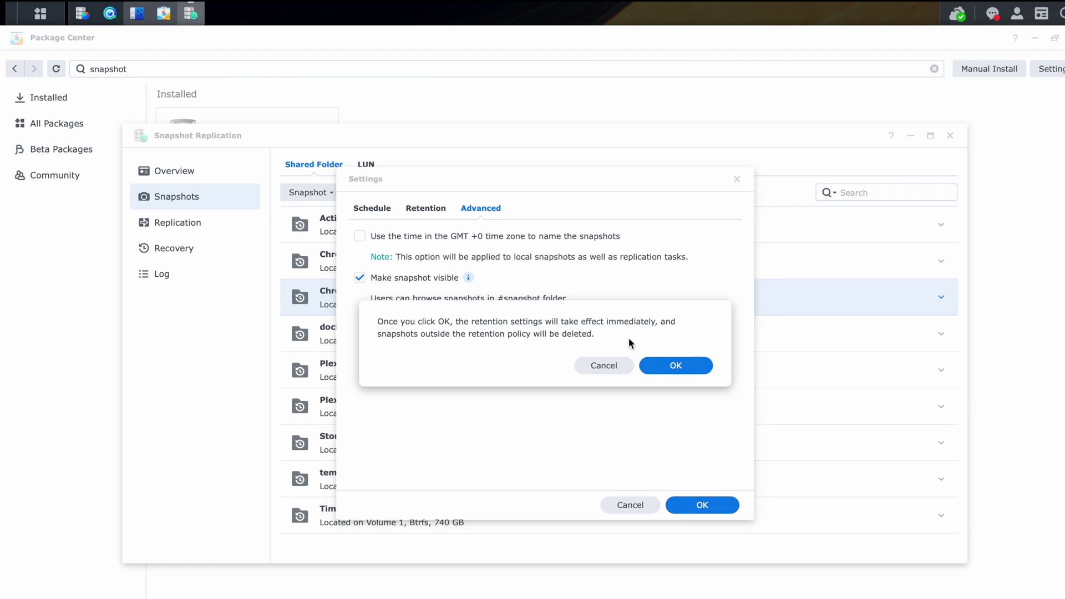
{"action": "left_click", "coordinate": [658, 365]}
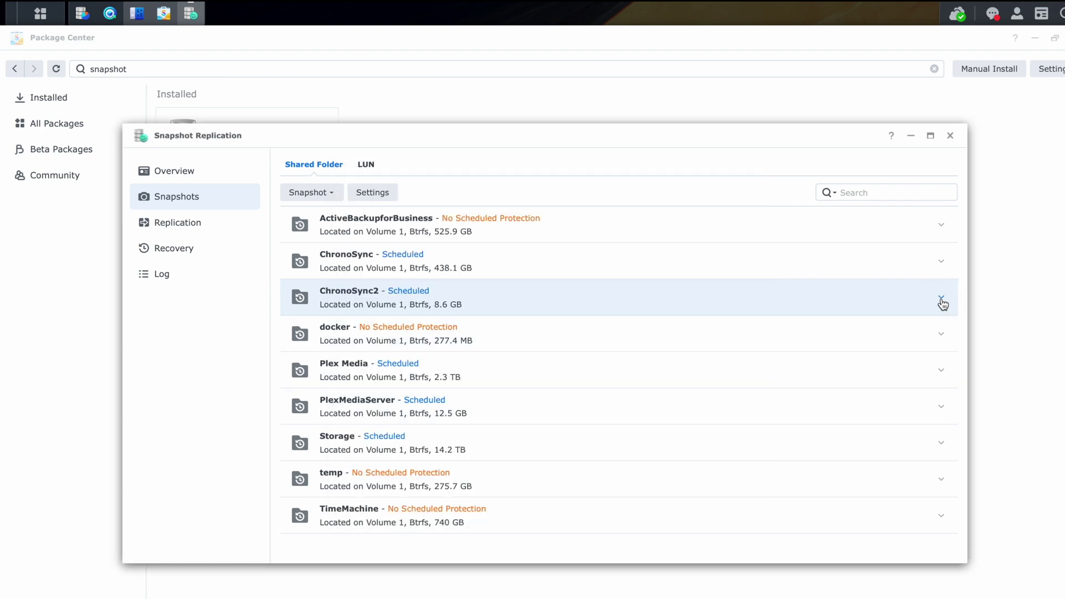
{"action": "left_click", "coordinate": [941, 298]}
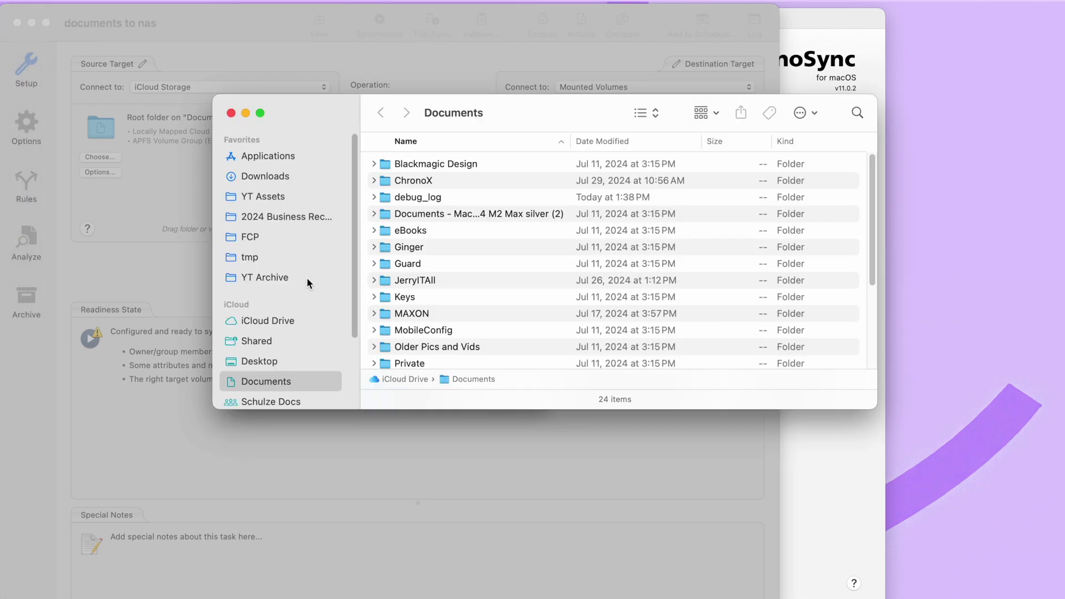
Browse the NAS's ChronoSync2 share into Documents and check its 24 mirrored items.
{"action": "scroll", "coordinate": [308, 278], "scroll_direction": "down", "scroll_amount": 4}
{"action": "left_click", "coordinate": [271, 351]}
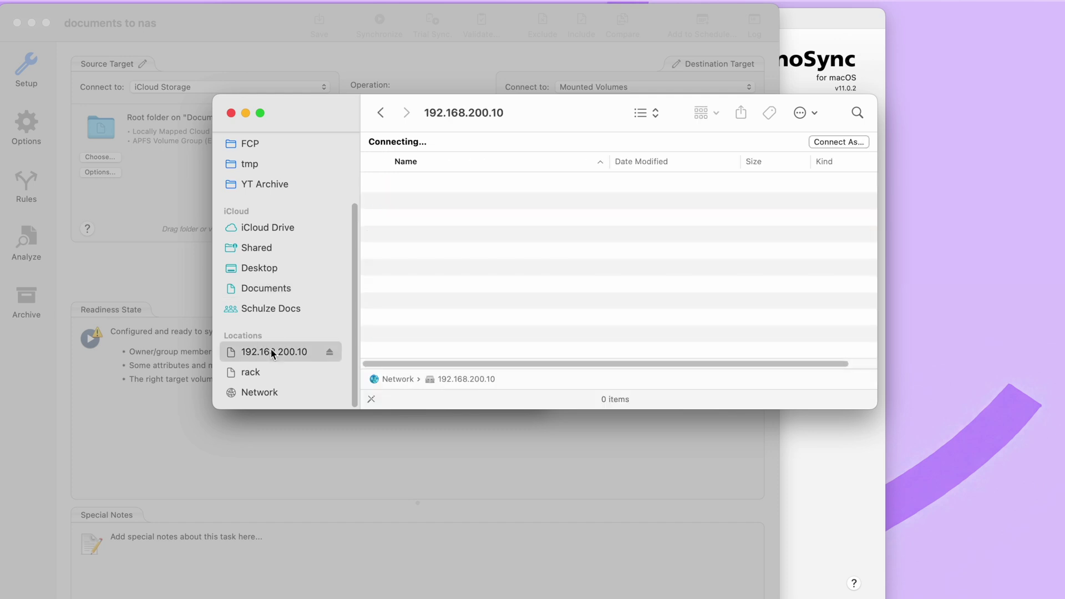
{"action": "double_click", "coordinate": [446, 216]}
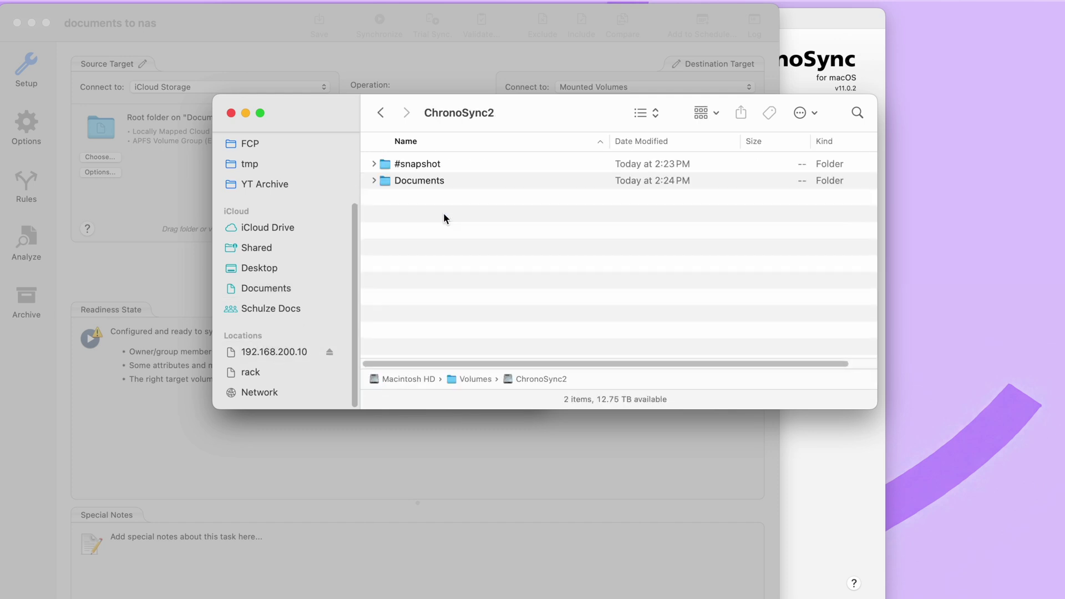
{"action": "double_click", "coordinate": [437, 183]}
{"action": "scroll", "coordinate": [458, 235], "scroll_direction": "down", "scroll_amount": 6}
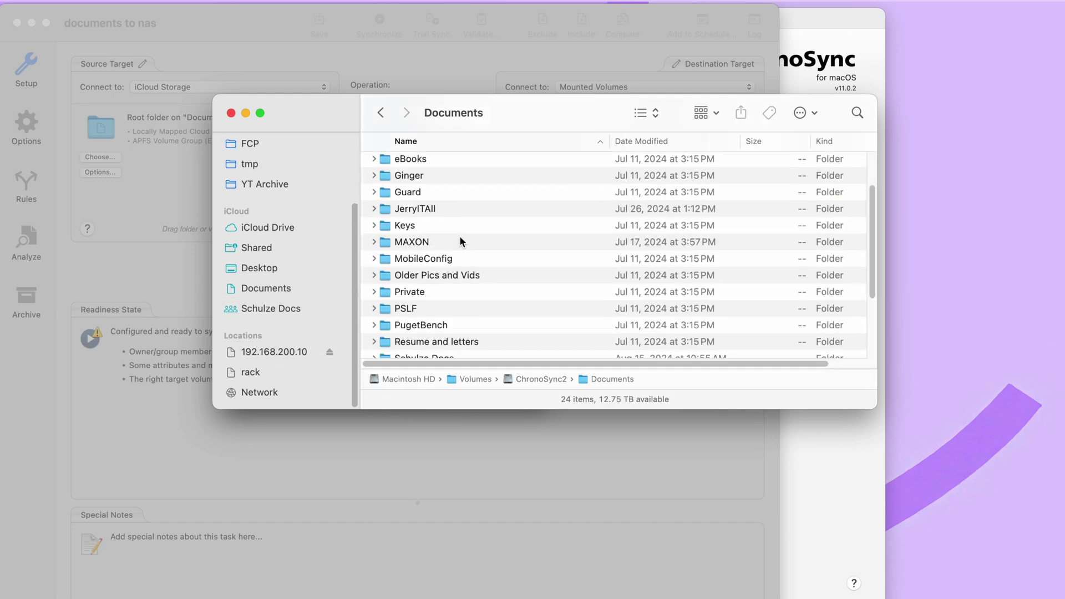
{"action": "scroll", "coordinate": [459, 235], "scroll_direction": "up", "scroll_amount": 6}
{"action": "scroll", "coordinate": [459, 235], "scroll_direction": "down", "scroll_amount": 6}
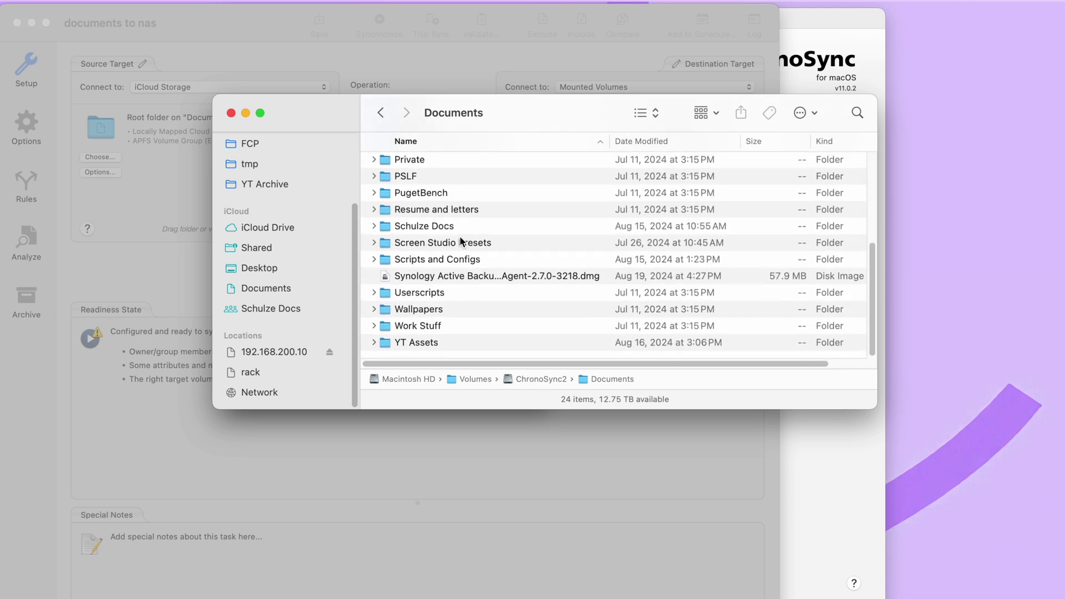
{"action": "scroll", "coordinate": [459, 235], "scroll_direction": "up", "scroll_amount": 6}
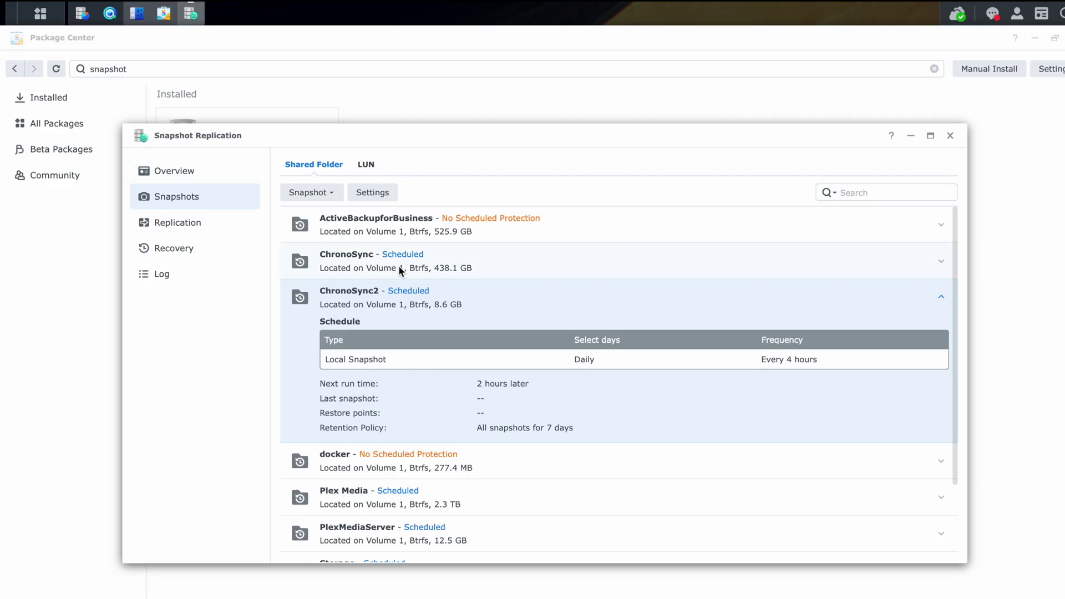
Take an unlocked manual snapshot of ChronoSync2, then return to the Mac desktop.
{"action": "left_click", "coordinate": [332, 194]}
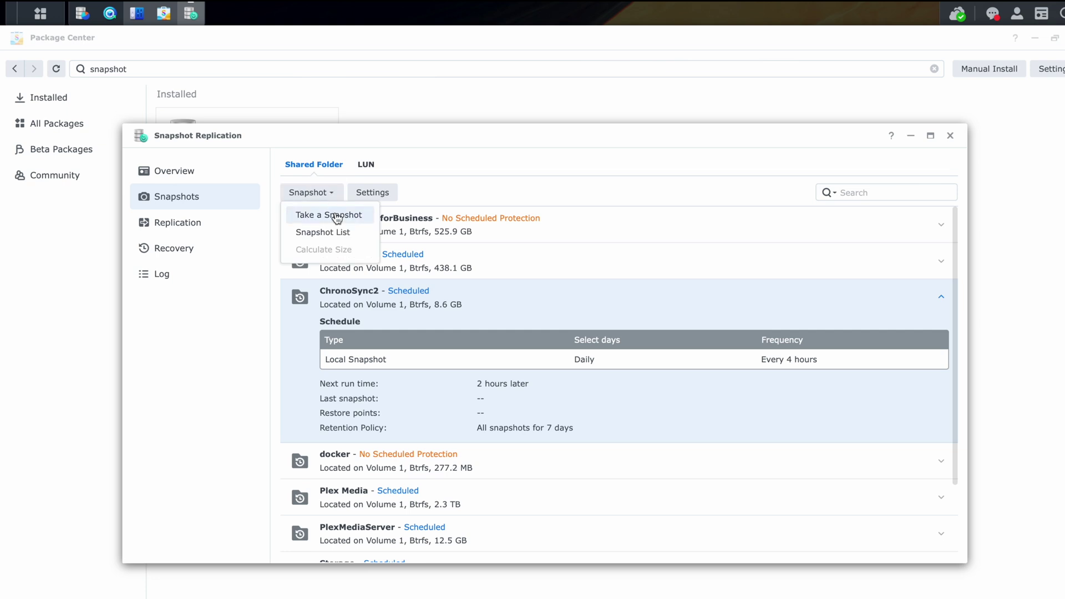
{"action": "left_click", "coordinate": [337, 216]}
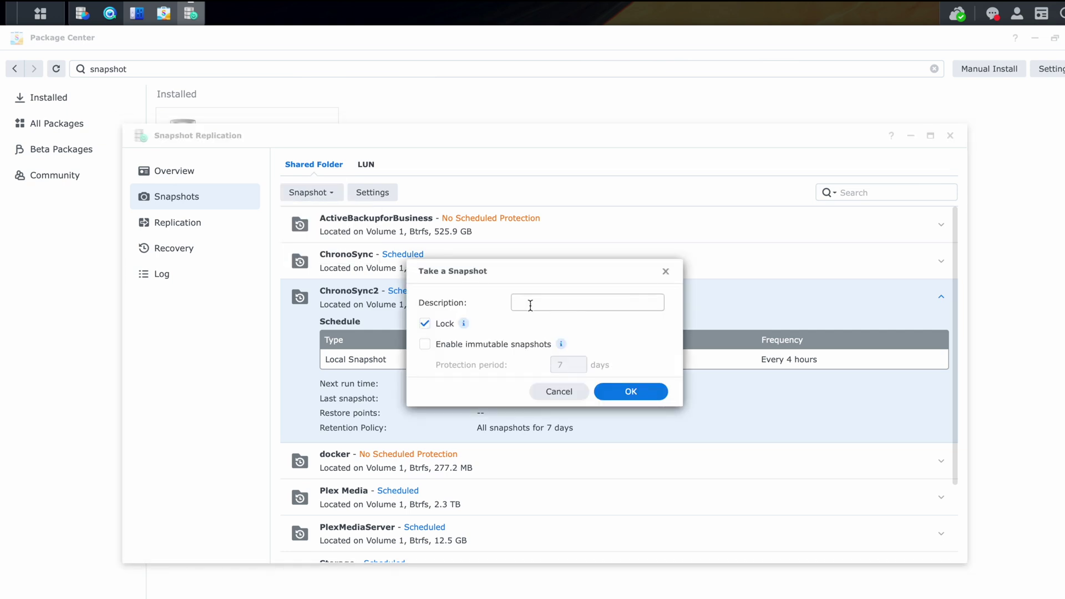
{"action": "left_click", "coordinate": [425, 323]}
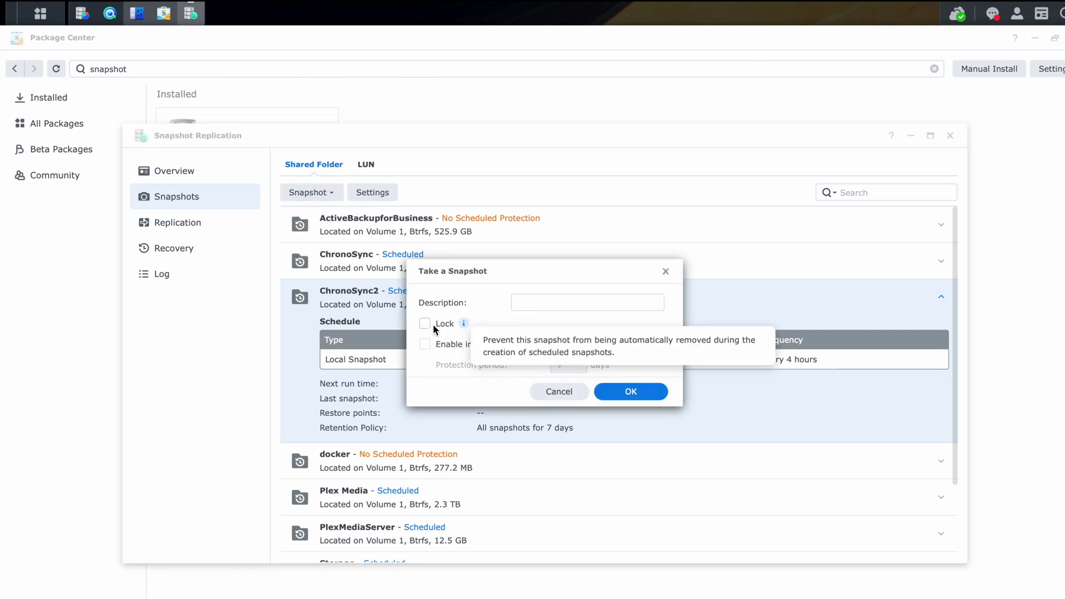
{"action": "left_click", "coordinate": [632, 391]}
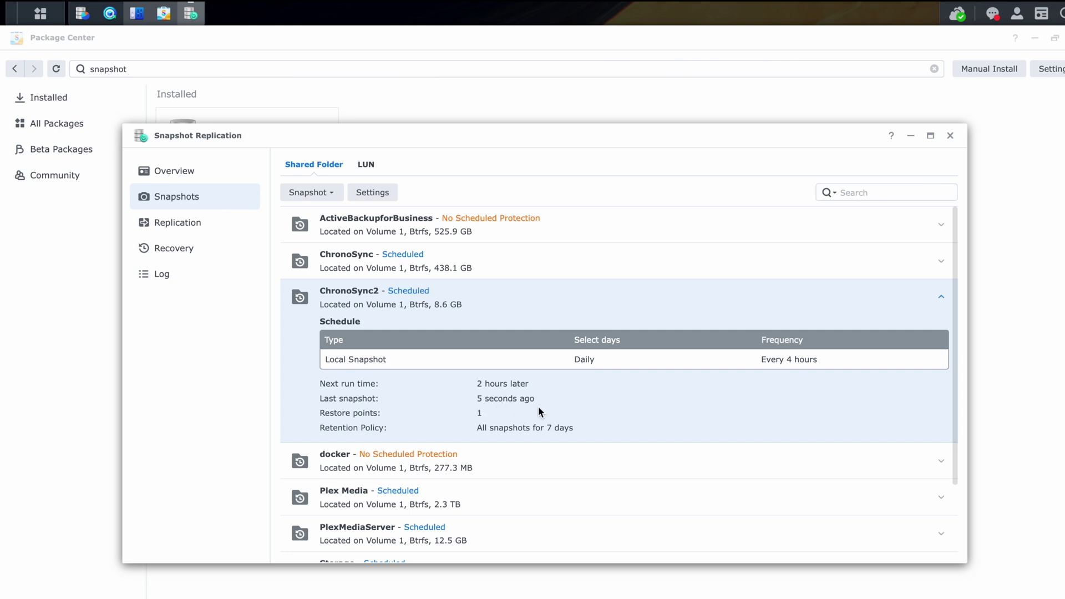
{"action": "key", "text": "ctrl+Left"}
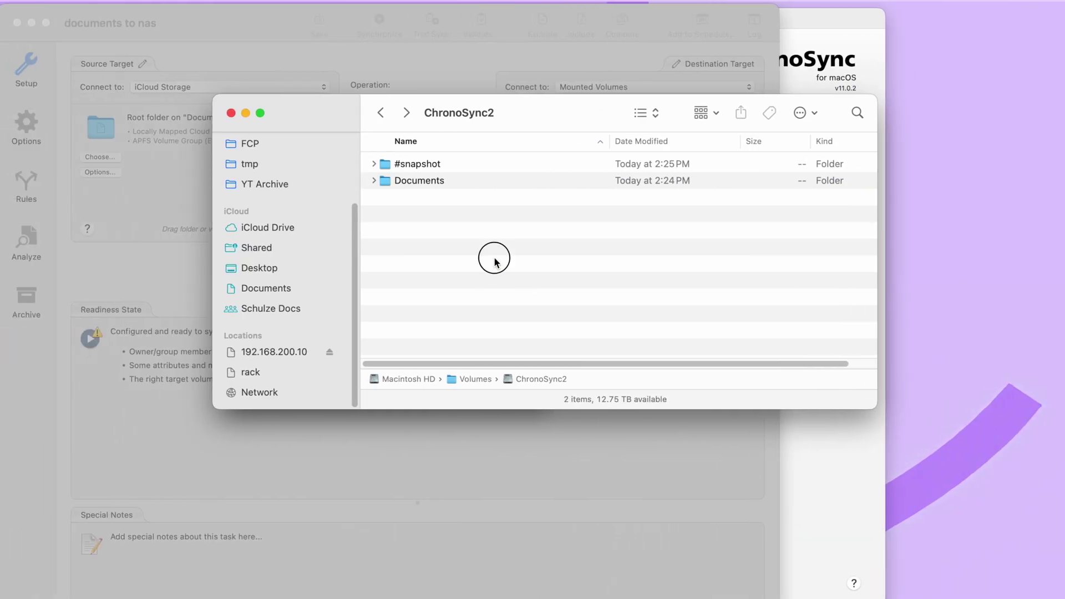
Open Documents inside the #snapshot GMT-05-2024.08.22-14.25.22 folder and scan its 24 items.
{"action": "double_click", "coordinate": [421, 182]}
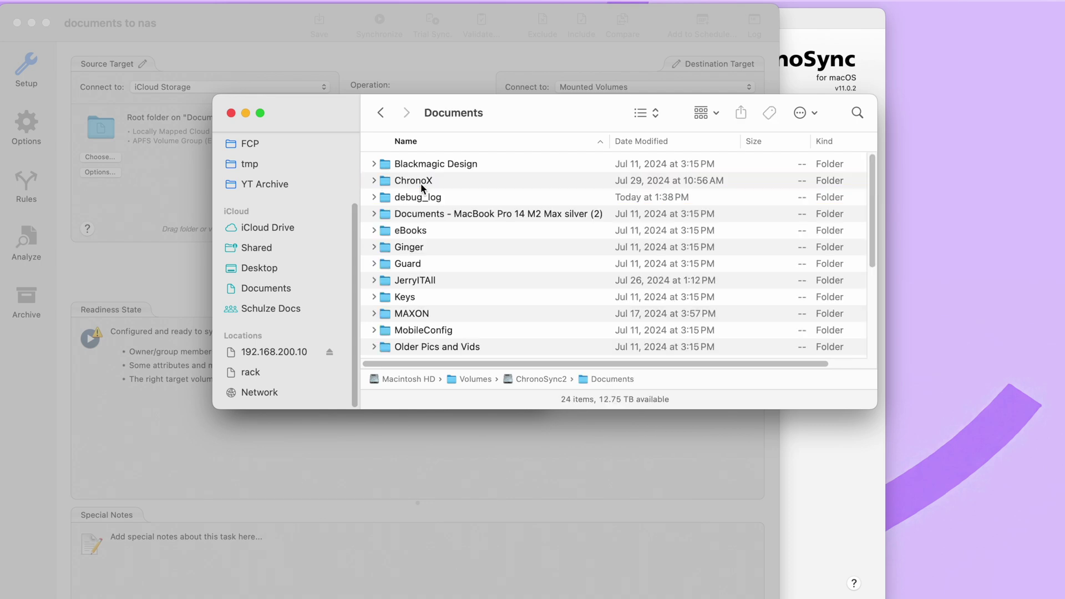
{"action": "left_click", "coordinate": [381, 113]}
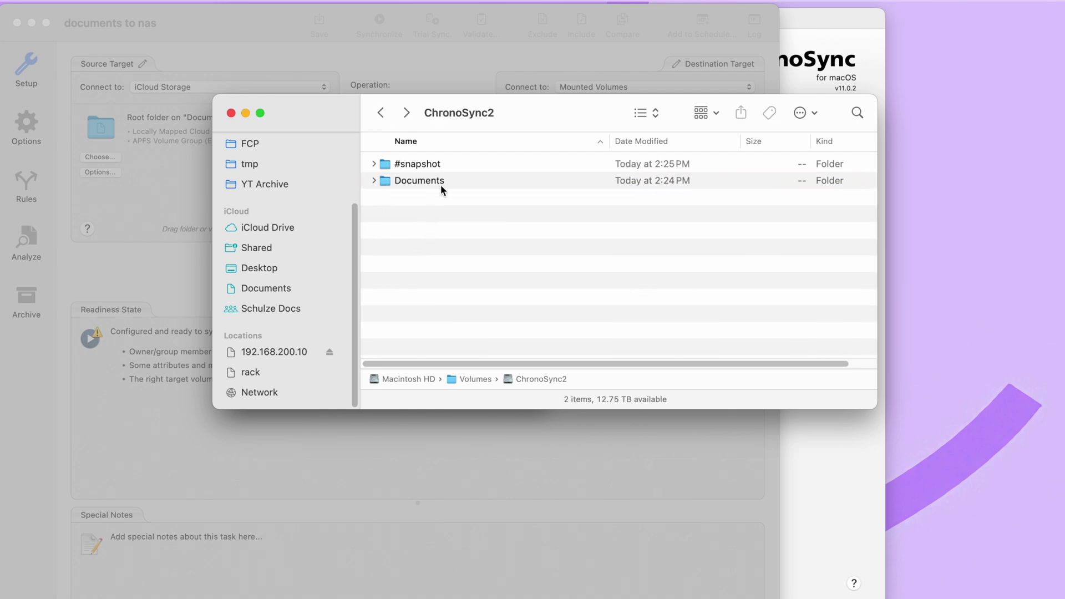
{"action": "double_click", "coordinate": [425, 164]}
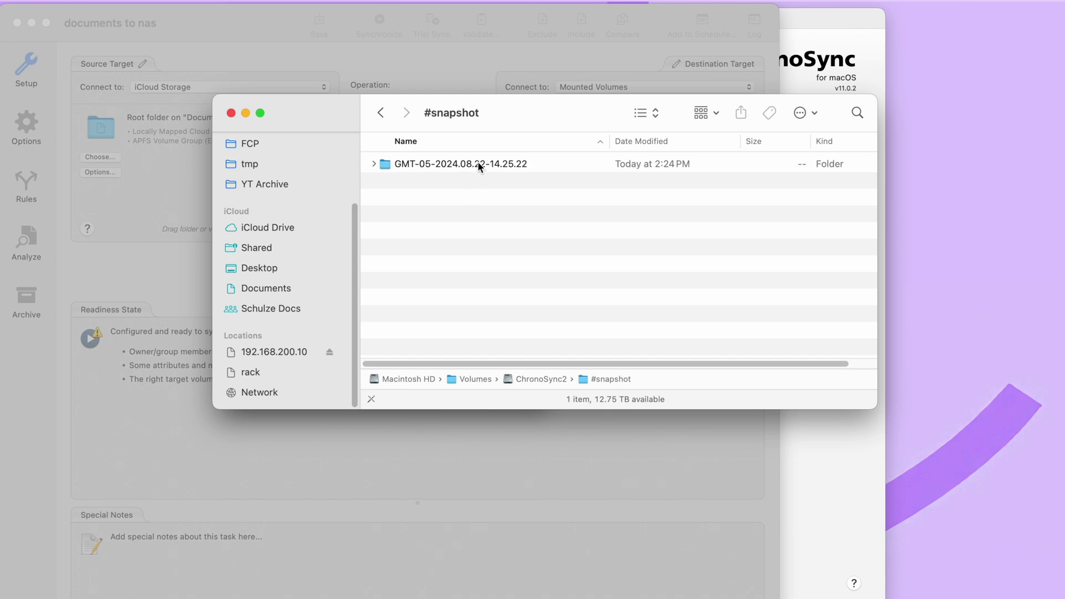
{"action": "double_click", "coordinate": [478, 164]}
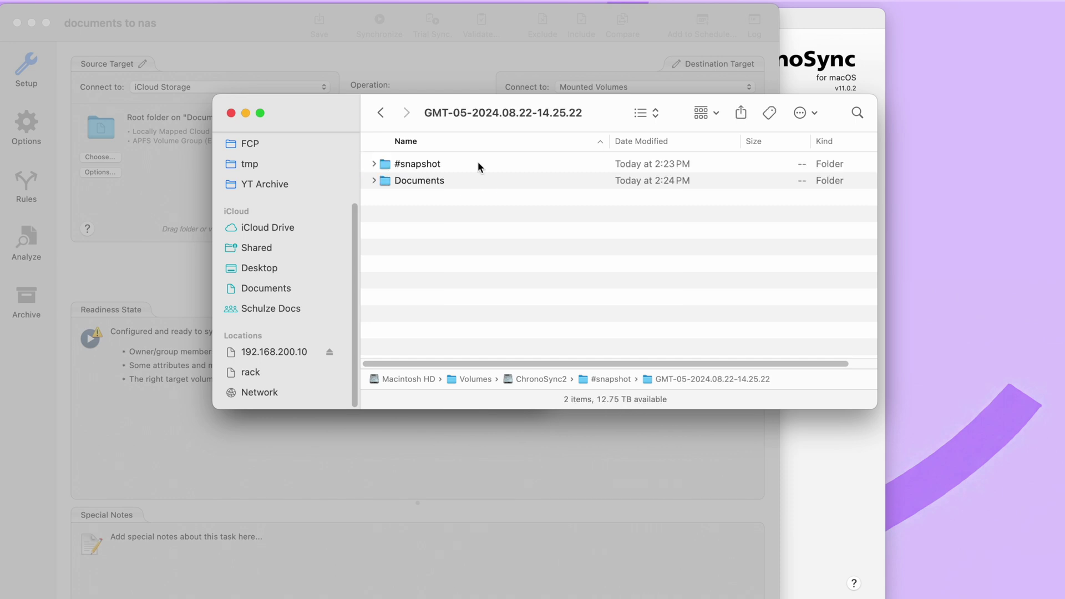
{"action": "double_click", "coordinate": [439, 182]}
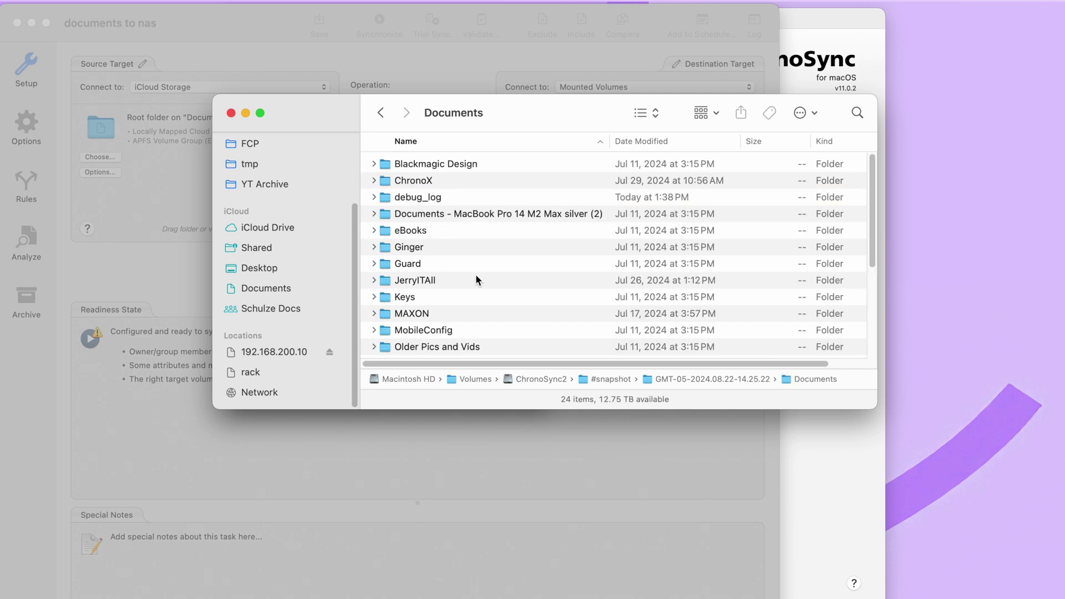
{"action": "scroll", "coordinate": [476, 276], "scroll_direction": "down", "scroll_amount": 6}
{"action": "scroll", "coordinate": [476, 276], "scroll_direction": "up", "scroll_amount": 6}
{"action": "scroll", "coordinate": [476, 276], "scroll_direction": "down", "scroll_amount": 3}
{"action": "scroll", "coordinate": [476, 276], "scroll_direction": "down", "scroll_amount": 3}
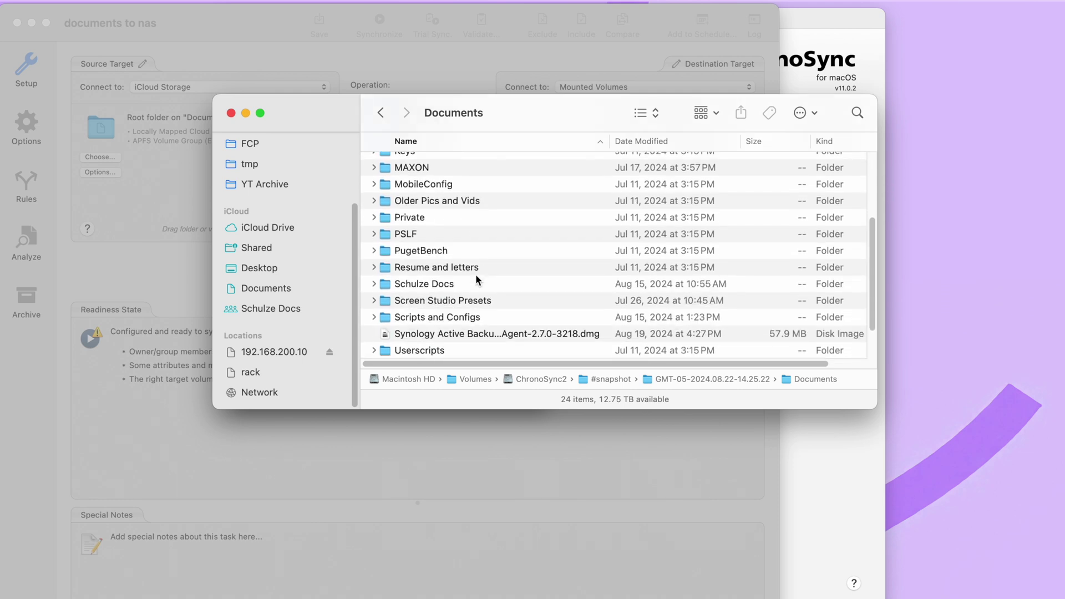
{"action": "left_click", "coordinate": [287, 349]}
Check the ChronoSync share's Documents folder, then browse the 31 snapshots in #snapshot.
{"action": "double_click", "coordinate": [425, 200]}
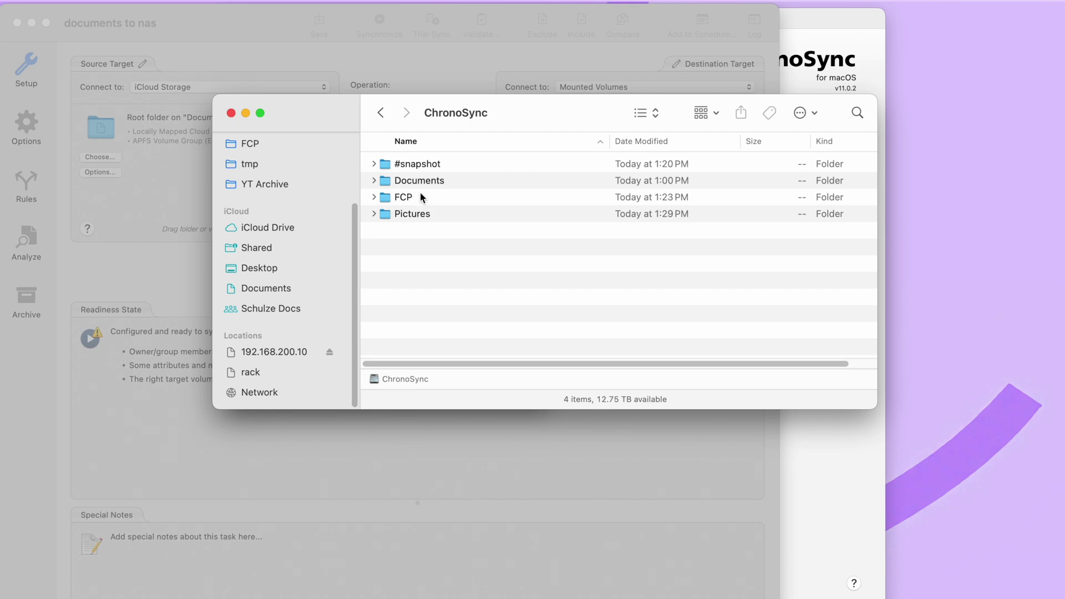
{"action": "double_click", "coordinate": [413, 181]}
{"action": "scroll", "coordinate": [466, 290], "scroll_direction": "up", "scroll_amount": 2}
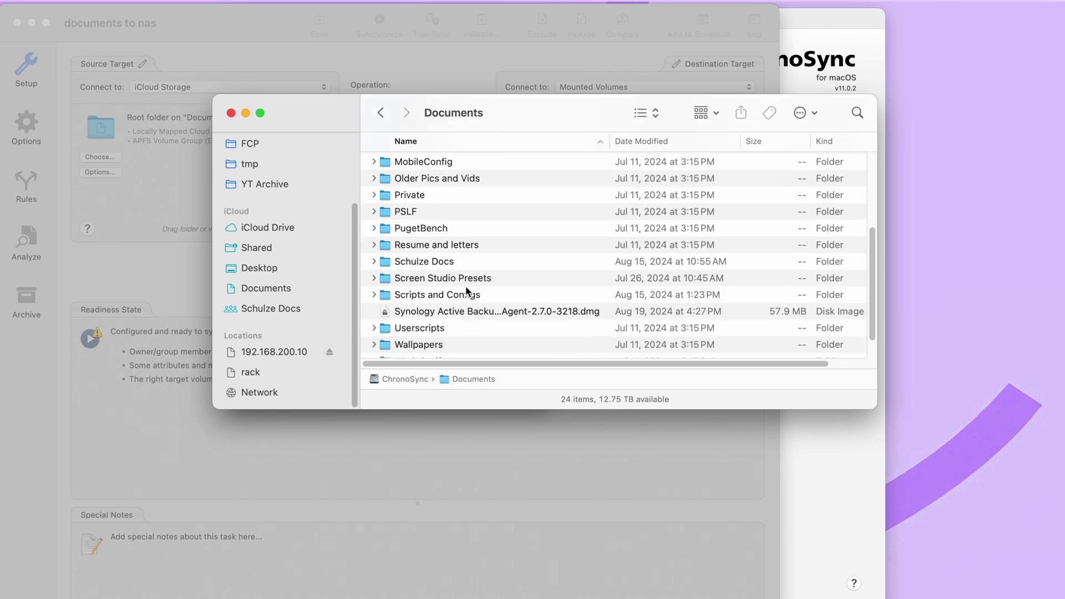
{"action": "scroll", "coordinate": [466, 290], "scroll_direction": "up", "scroll_amount": 5}
{"action": "scroll", "coordinate": [466, 290], "scroll_direction": "down", "scroll_amount": 6}
{"action": "scroll", "coordinate": [466, 291], "scroll_direction": "up", "scroll_amount": 6}
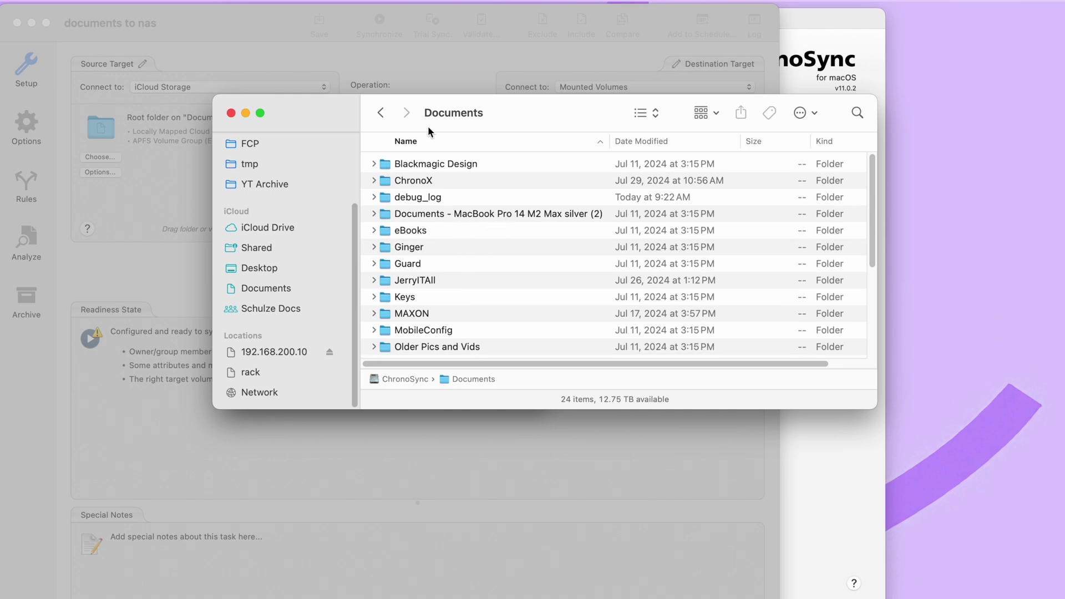
{"action": "left_click", "coordinate": [381, 113]}
{"action": "double_click", "coordinate": [421, 164]}
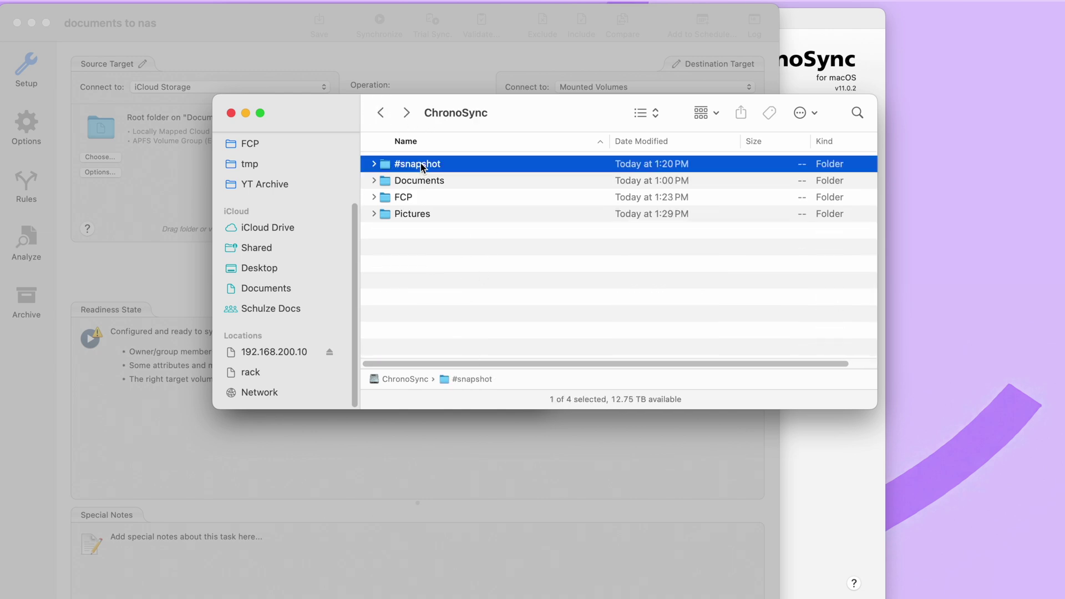
{"action": "scroll", "coordinate": [519, 241], "scroll_direction": "up", "scroll_amount": 5}
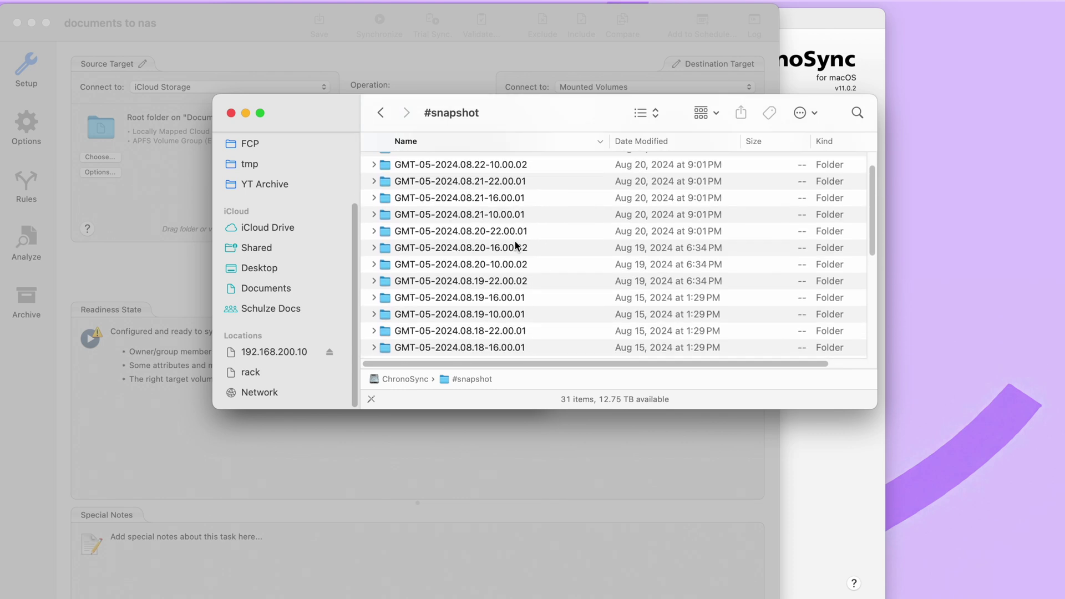
{"action": "scroll", "coordinate": [515, 245], "scroll_direction": "down", "scroll_amount": 6}
{"action": "scroll", "coordinate": [515, 245], "scroll_direction": "up", "scroll_amount": 6}
{"action": "scroll", "coordinate": [515, 244], "scroll_direction": "down", "scroll_amount": 8}
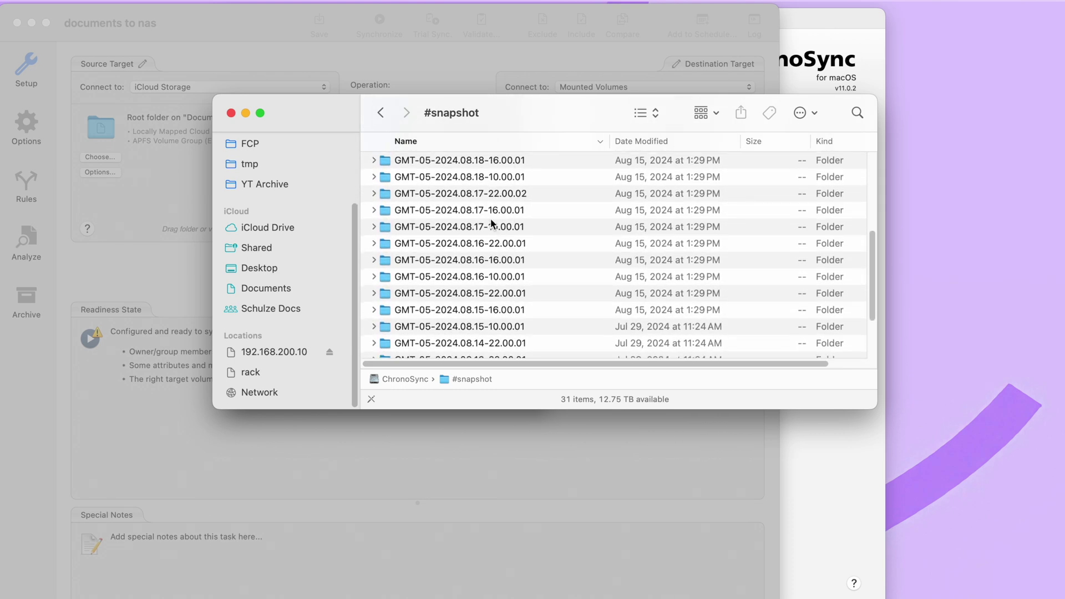
Copy Geekbench_single.key from the GMT-05-2024.08.17-16.00.01 snapshot's YT Assets folder to the desktop.
{"action": "double_click", "coordinate": [473, 208]}
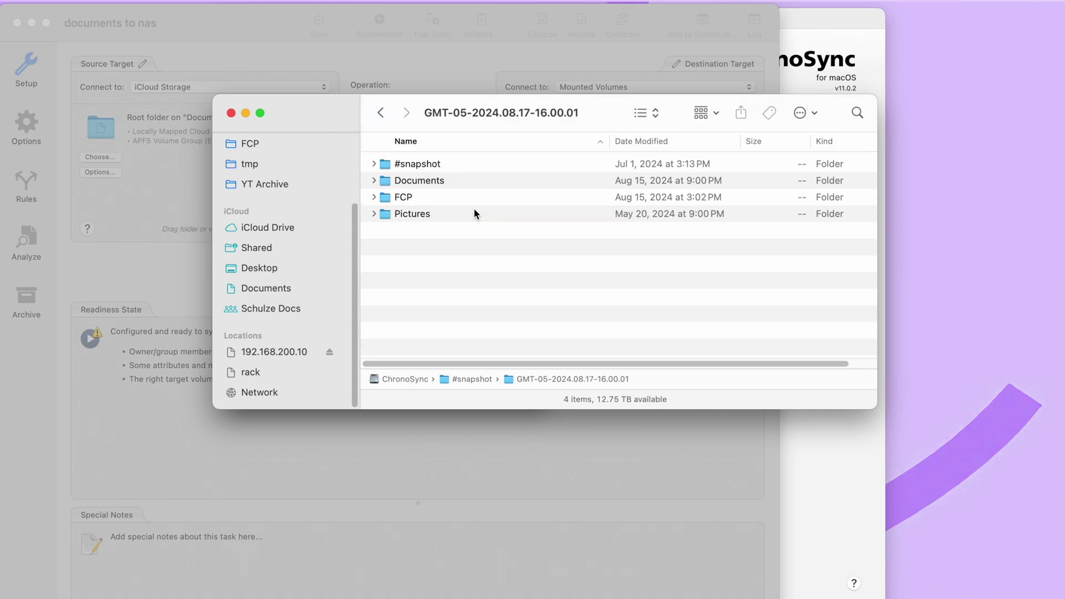
{"action": "double_click", "coordinate": [423, 184]}
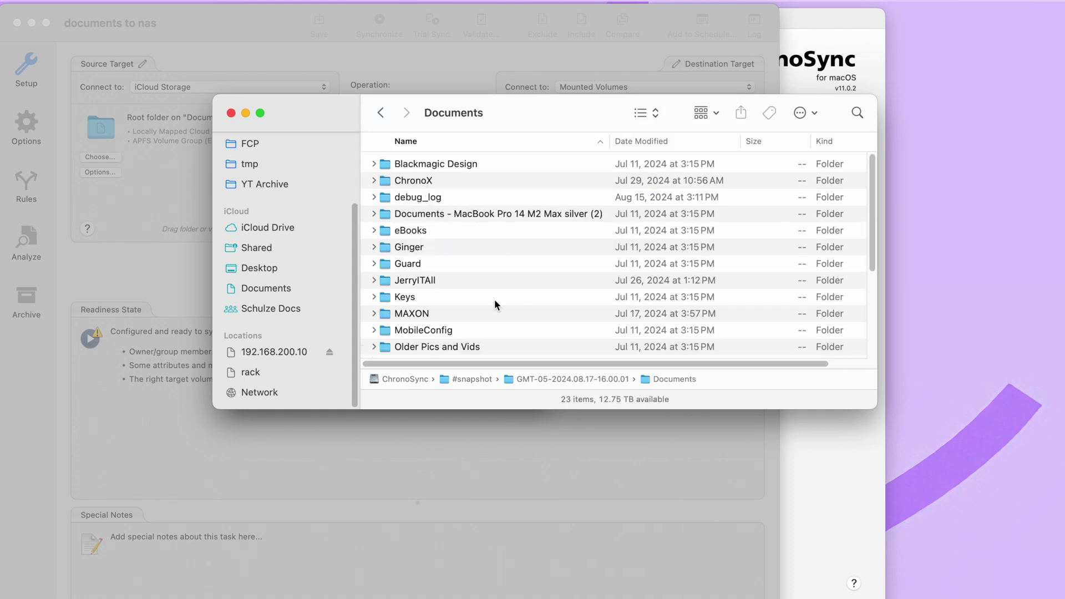
{"action": "scroll", "coordinate": [494, 304], "scroll_direction": "down", "scroll_amount": 5}
{"action": "scroll", "coordinate": [494, 304], "scroll_direction": "up", "scroll_amount": 5}
{"action": "left_click", "coordinate": [431, 280]}
{"action": "scroll", "coordinate": [431, 280], "scroll_direction": "down", "scroll_amount": 5}
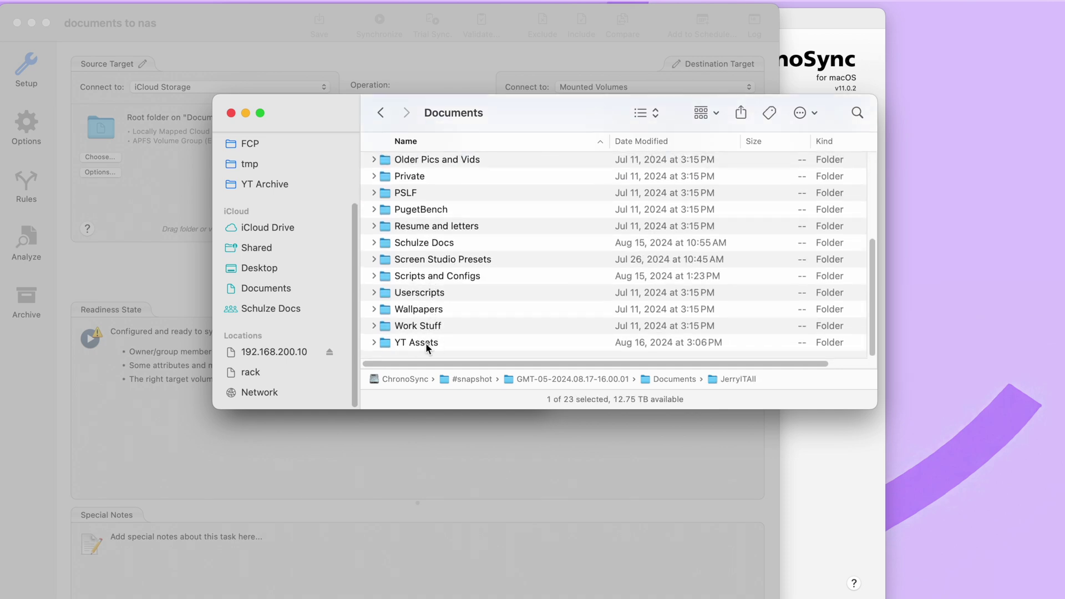
{"action": "double_click", "coordinate": [425, 343]}
{"action": "left_click", "coordinate": [460, 248]}
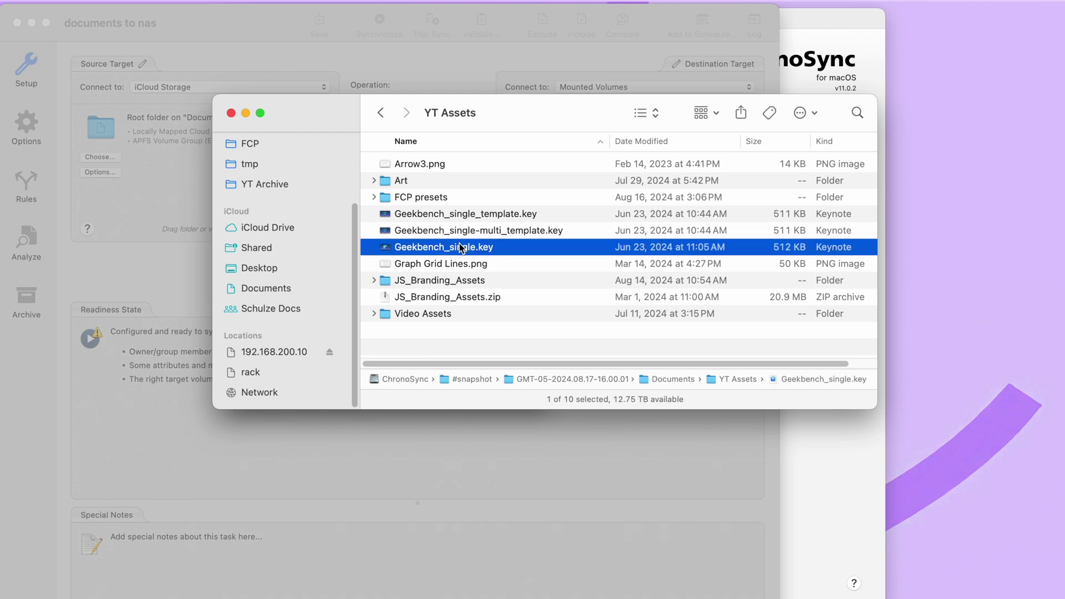
{"action": "left_click_drag", "start_coordinate": [420, 251], "coordinate": [981, 150]}
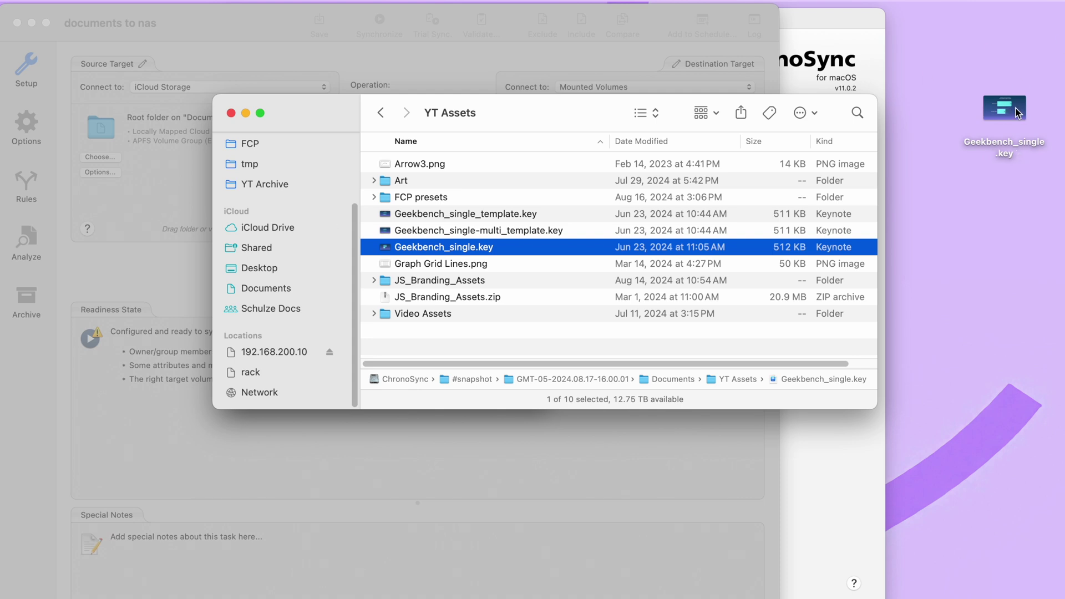
{"action": "left_click", "coordinate": [383, 114]}
Drag a Geekbench keynote from YT Assets in the GMT-05-2024.08.15-16.00.01 snapshot to the desktop.
{"action": "left_click", "coordinate": [382, 114]}
{"action": "left_click", "coordinate": [383, 114]}
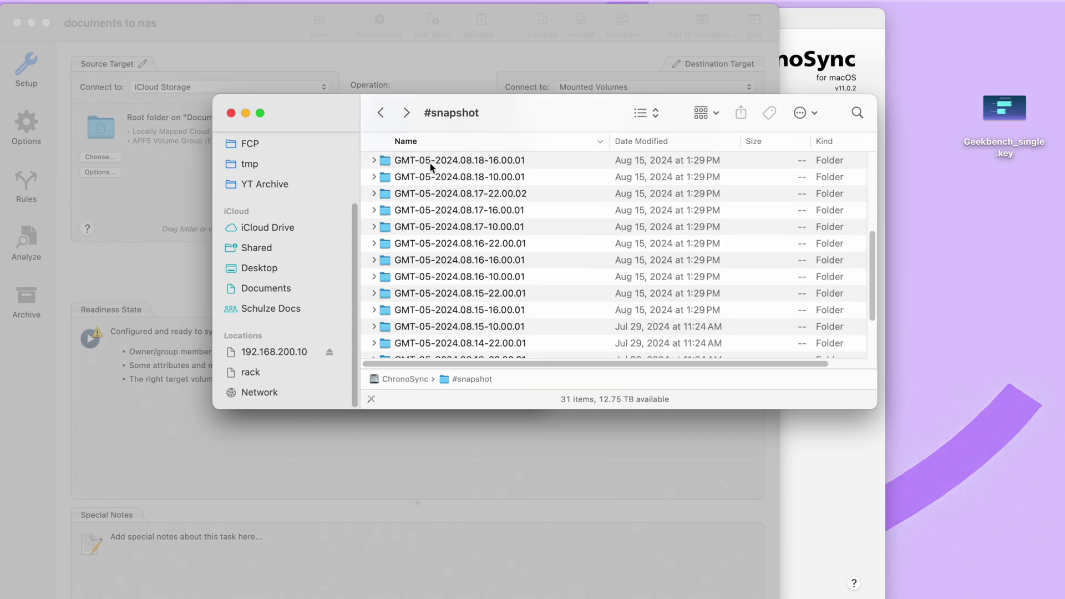
{"action": "scroll", "coordinate": [483, 249], "scroll_direction": "up", "scroll_amount": 5}
{"action": "scroll", "coordinate": [483, 248], "scroll_direction": "down", "scroll_amount": 5}
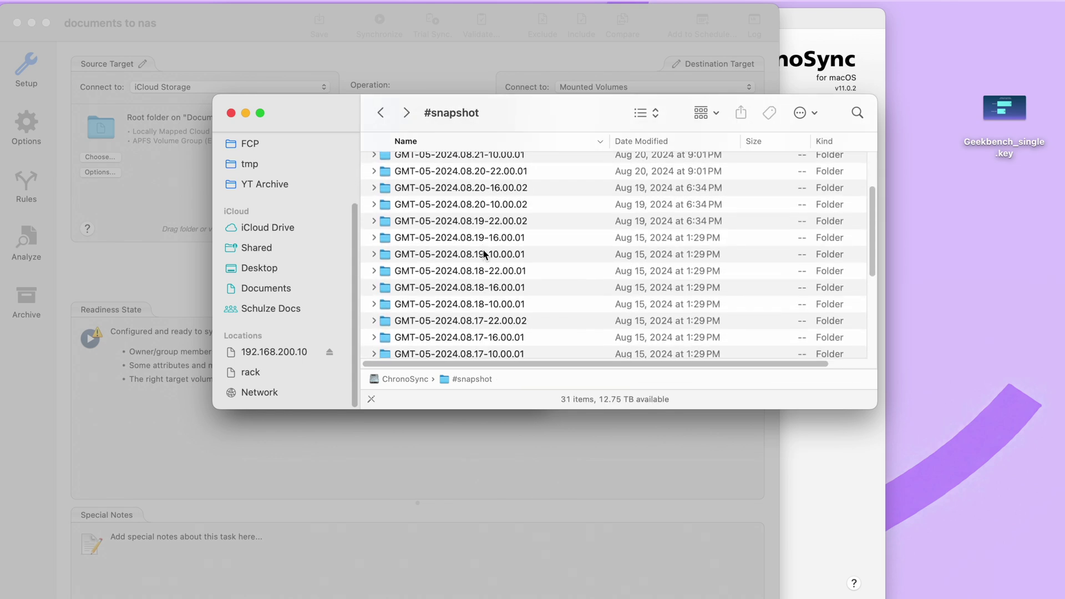
{"action": "double_click", "coordinate": [483, 249]}
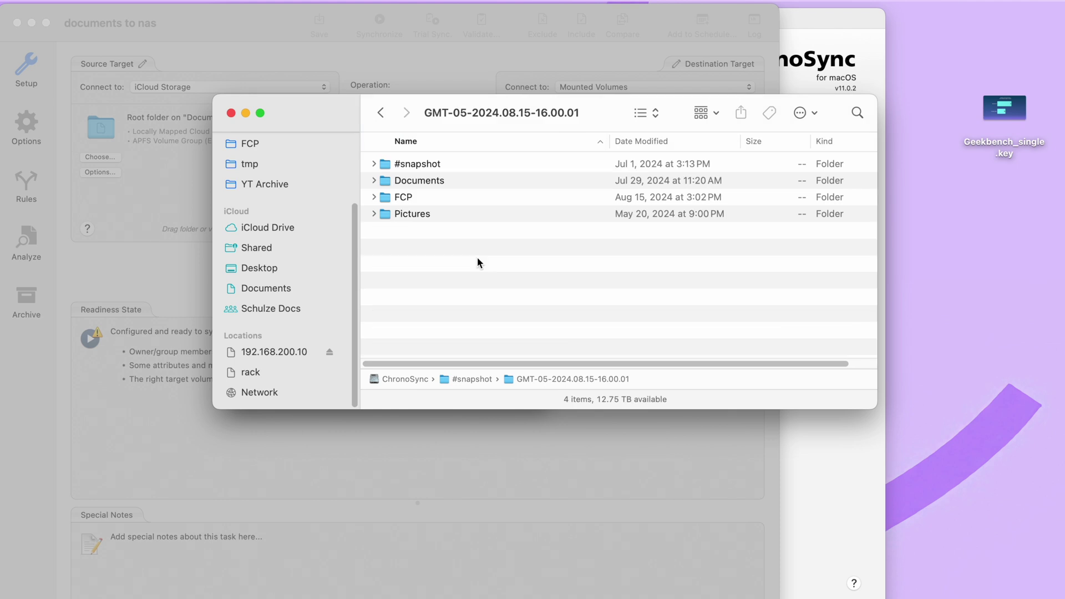
{"action": "double_click", "coordinate": [421, 180]}
{"action": "scroll", "coordinate": [442, 238], "scroll_direction": "down", "scroll_amount": 5}
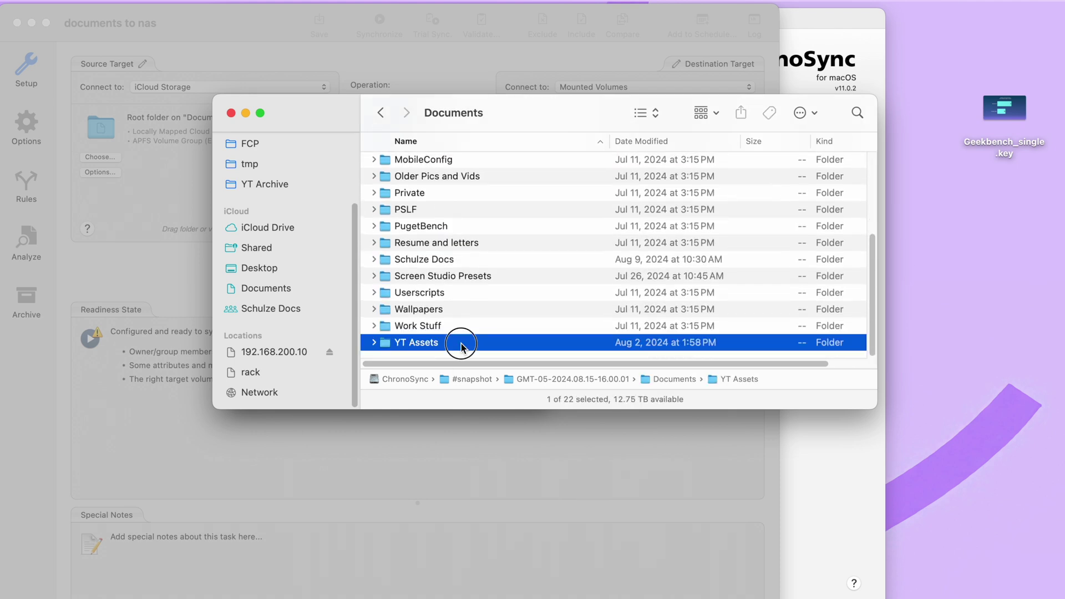
{"action": "double_click", "coordinate": [460, 341]}
{"action": "left_click_drag", "start_coordinate": [451, 213], "coordinate": [1008, 224]}
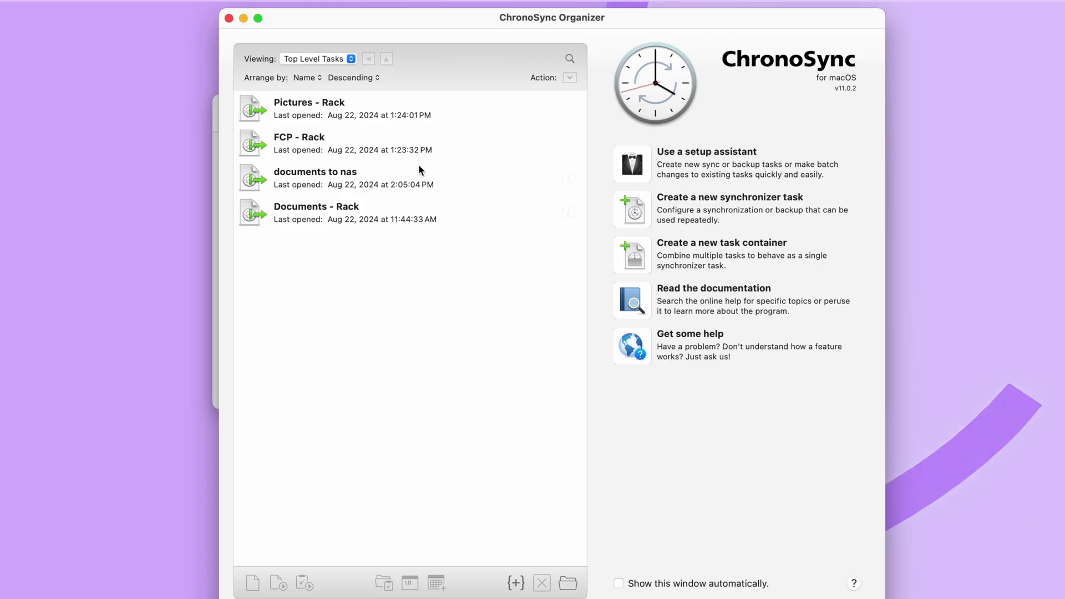
Schedule the documents to nas task on Advanced Interval for all days, Sunday through Saturday, at 8 AM, 12 PM, 4 PM and 8 PM.
{"action": "right_click", "coordinate": [364, 167]}
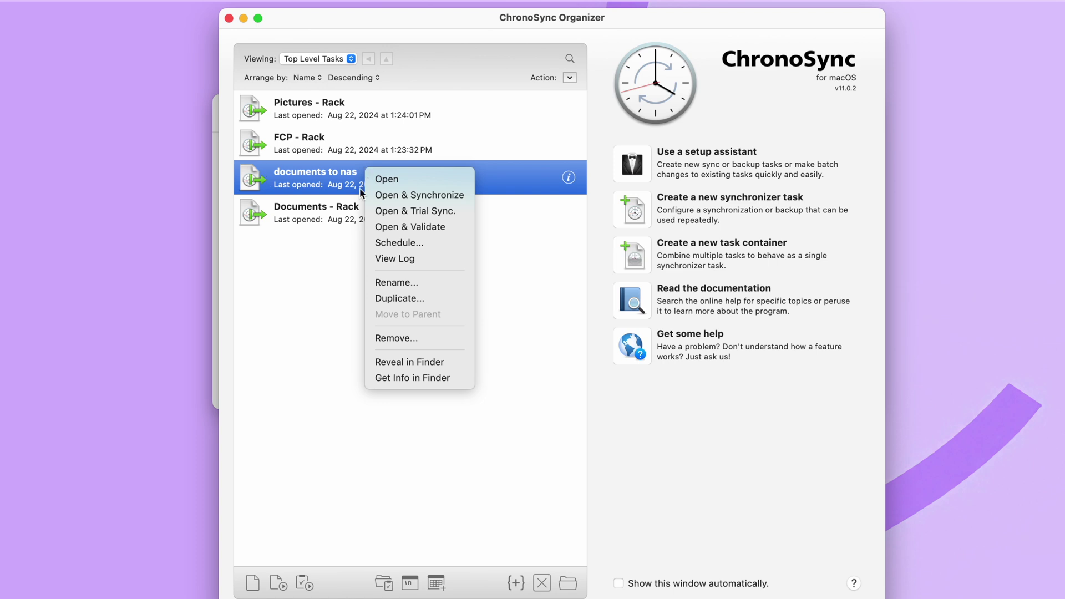
{"action": "left_click", "coordinate": [389, 241]}
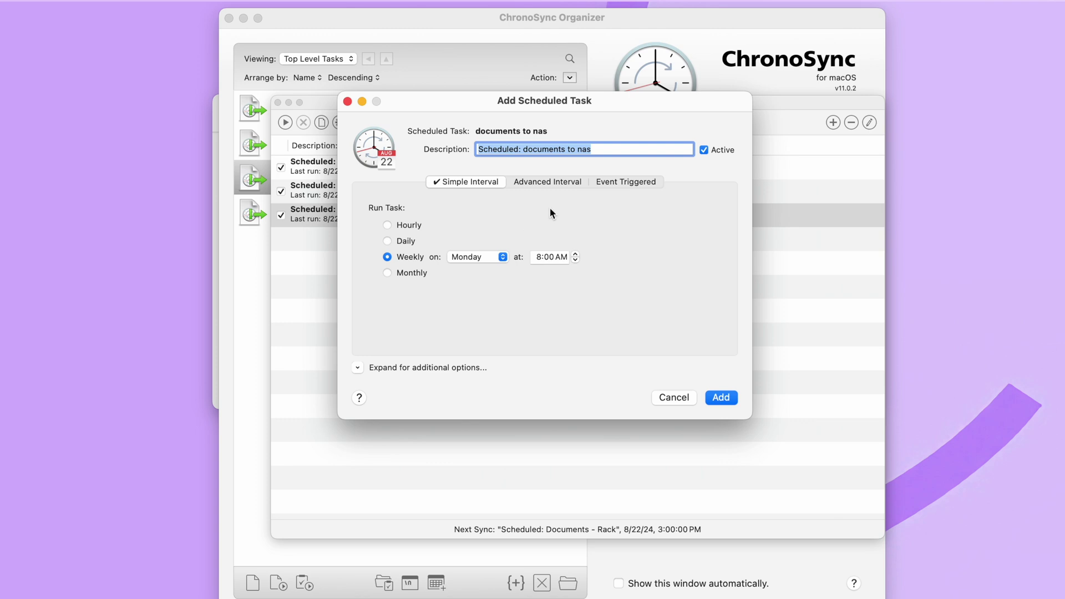
{"action": "left_click", "coordinate": [547, 181]}
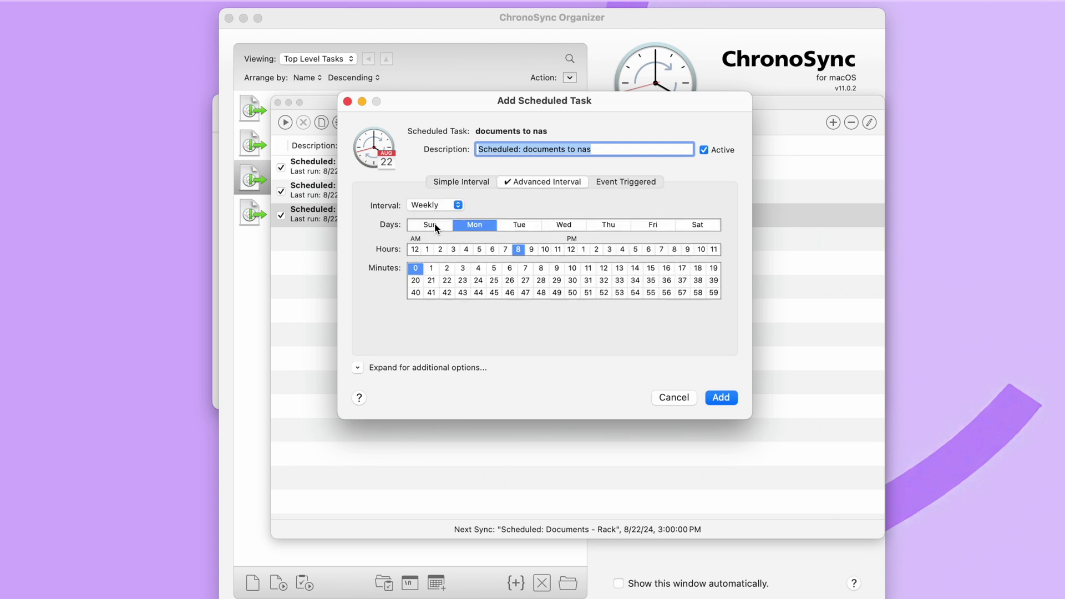
{"action": "left_click_drag", "start_coordinate": [435, 224], "coordinate": [705, 229]}
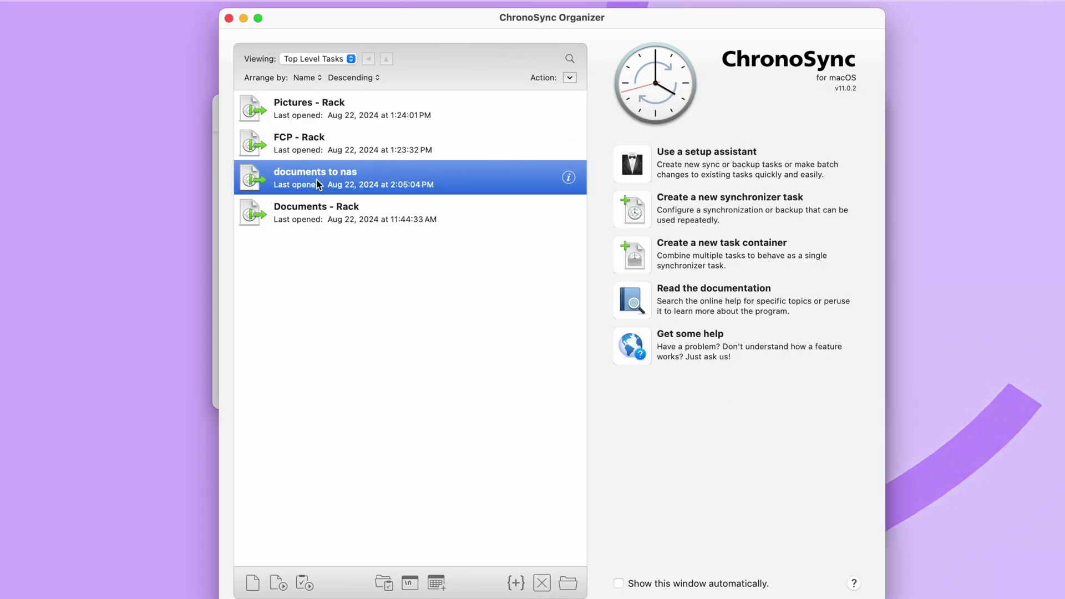
{"action": "right_click", "coordinate": [317, 183]}
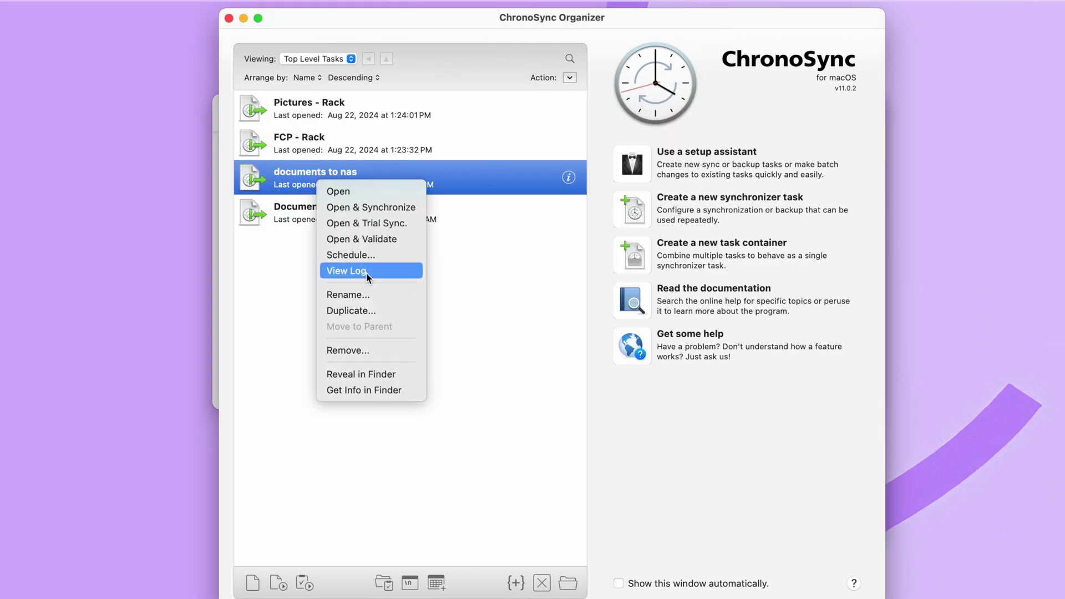
{"action": "left_click", "coordinate": [488, 262]}
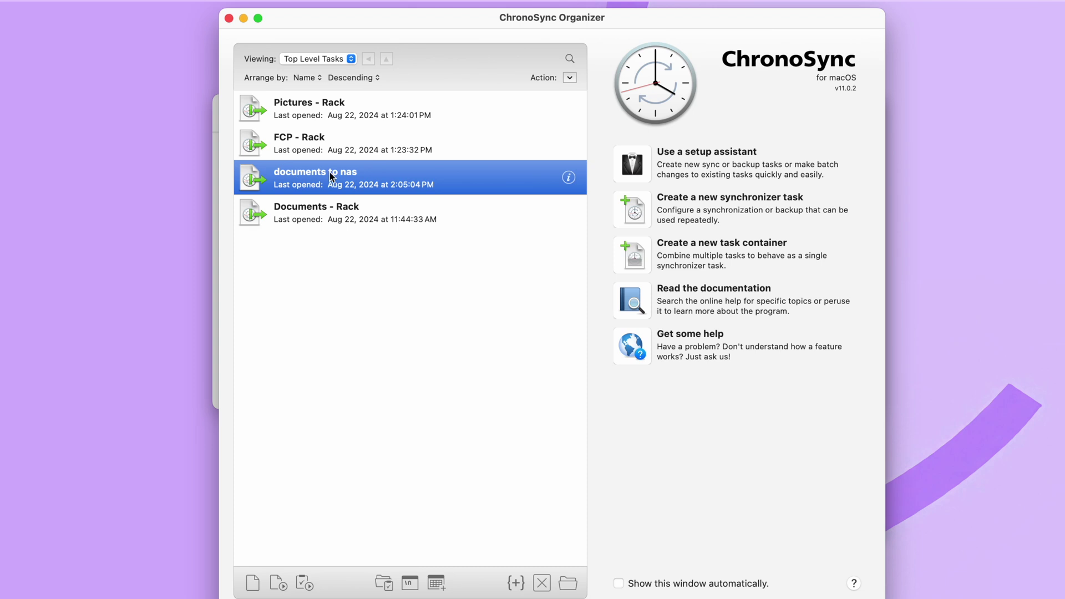